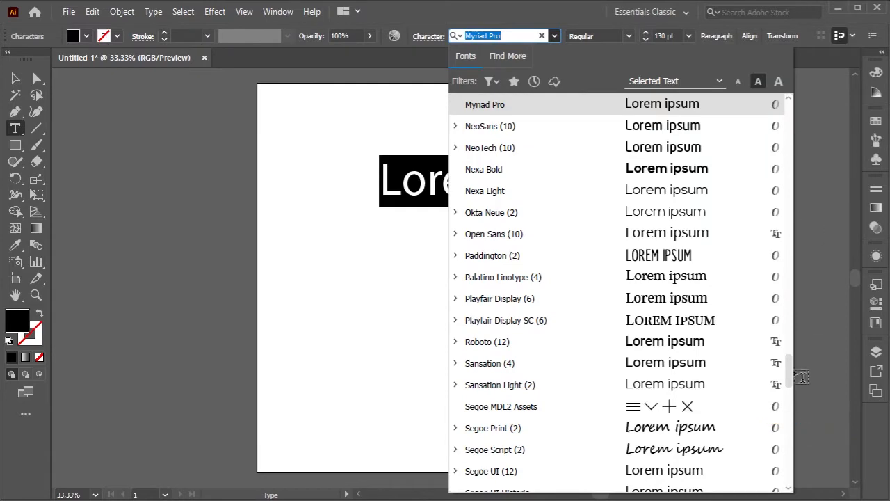
# Set the selected Lorem ipsum text to the Helvetica Neue LT Com font in the 95 Black style.
pyautogui.scroll(10, 791, 369)
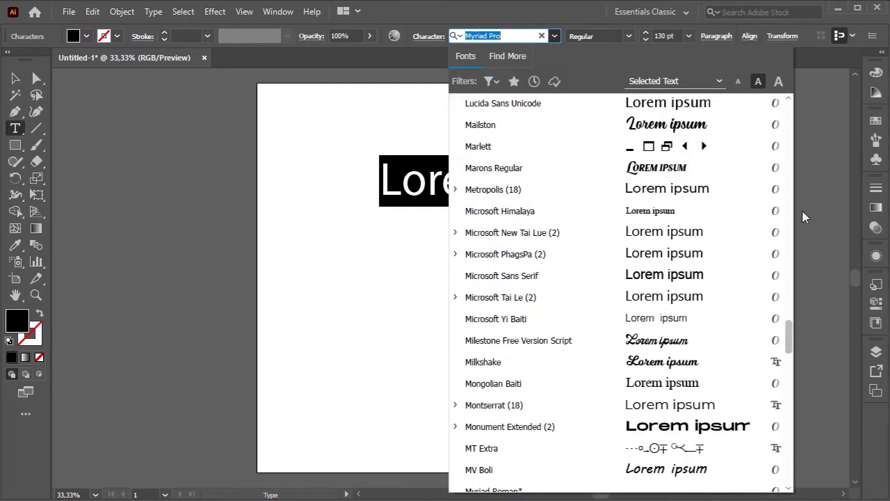
pyautogui.moveTo(789, 337); pyautogui.dragTo(790, 110)
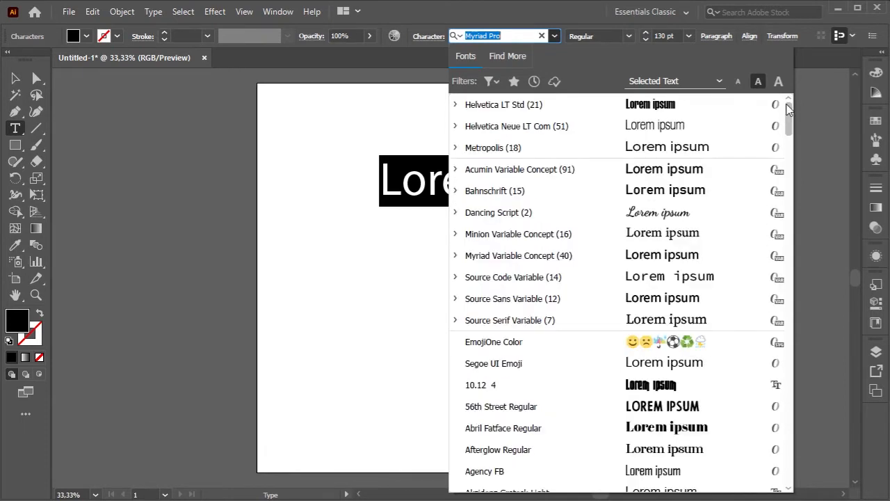
pyautogui.click(526, 126)
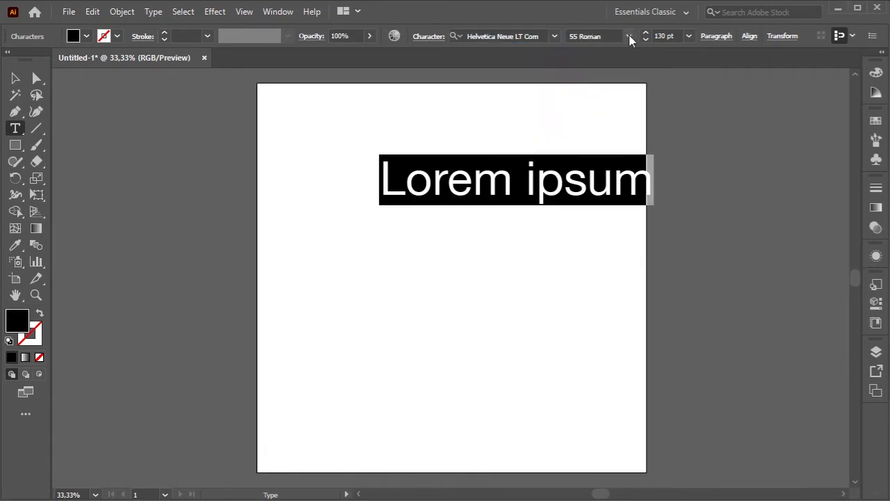
pyautogui.click(629, 37)
pyautogui.scroll(-3, 722, 275)
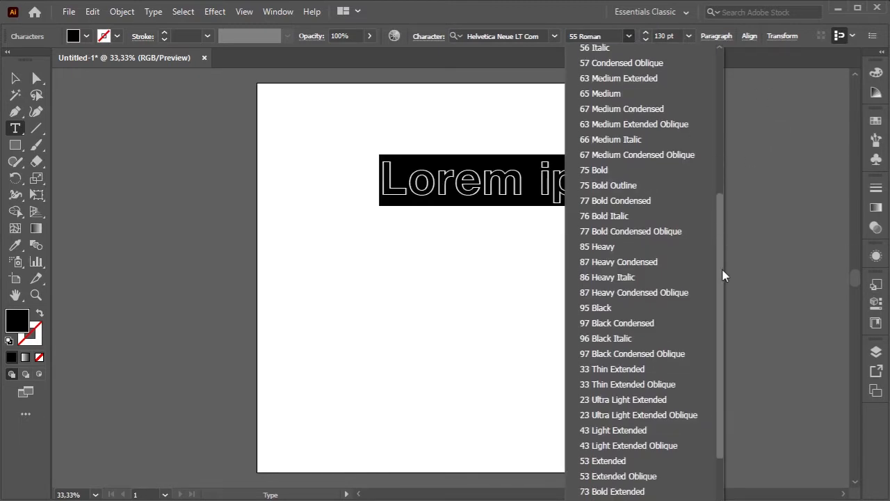
pyautogui.click(610, 256)
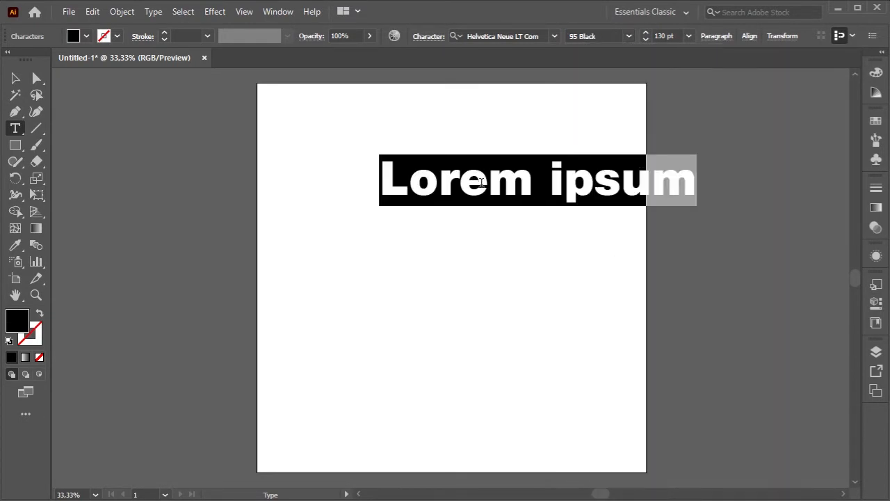
# Replace the Lorem ipsum placeholder text with "INFINITE" and finish text editing.
pyautogui.click(488, 182)
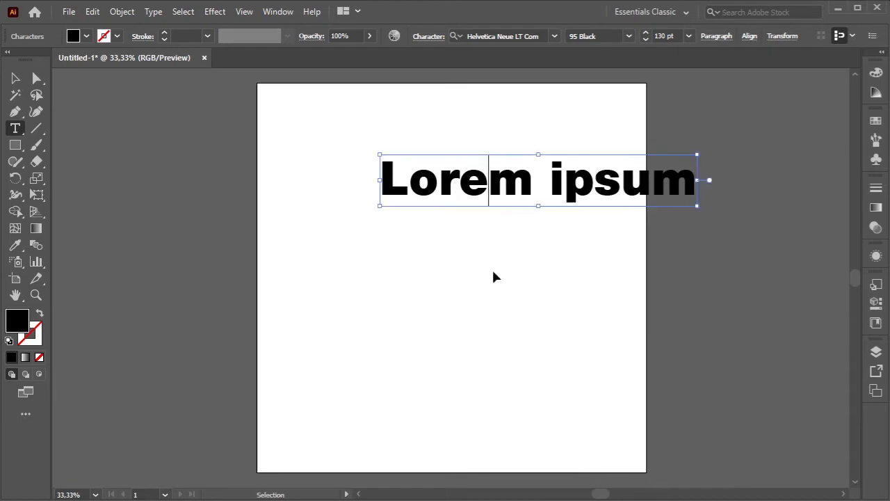
pyautogui.hotkey('ctrl', 'a')
pyautogui.write('I')
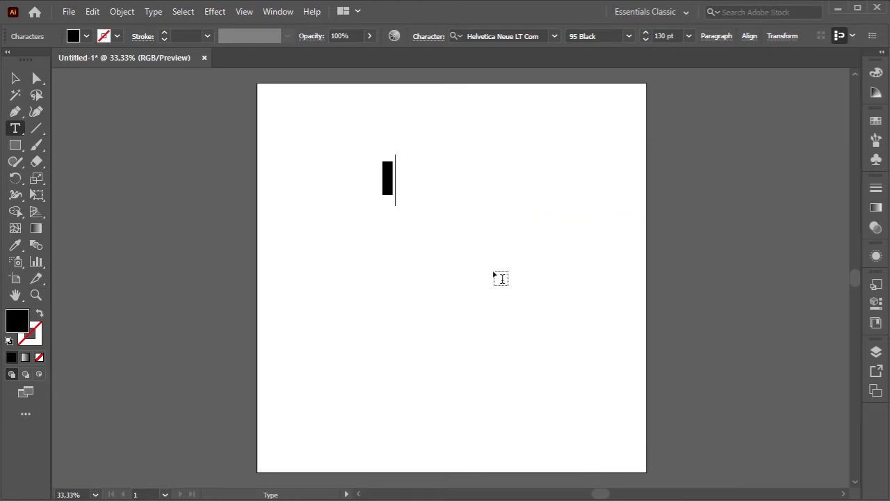
pyautogui.write('NFINITE')
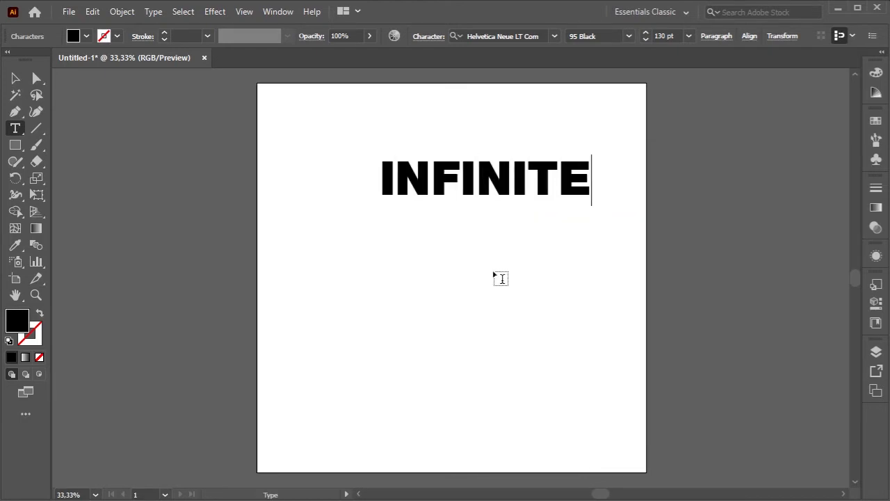
pyautogui.click(16, 78)
pyautogui.click(274, 138)
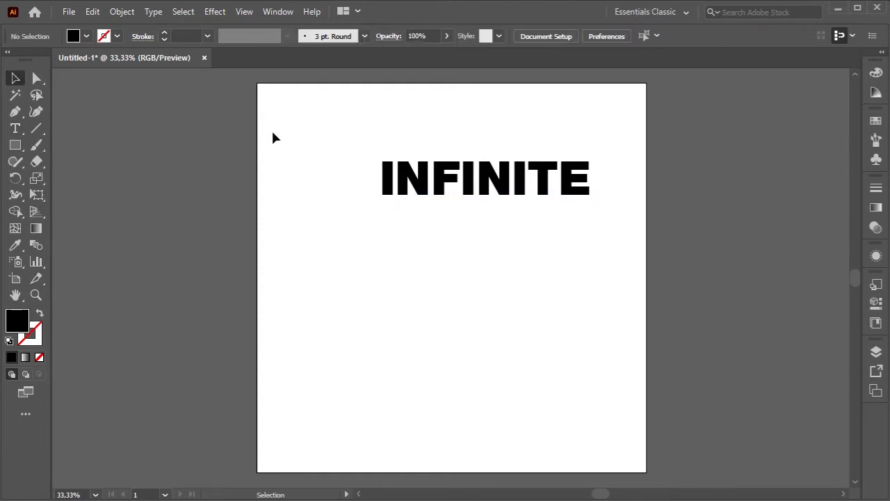
# Centre the INFINITE text horizontally and vertically on the artboard.
pyautogui.click(467, 197)
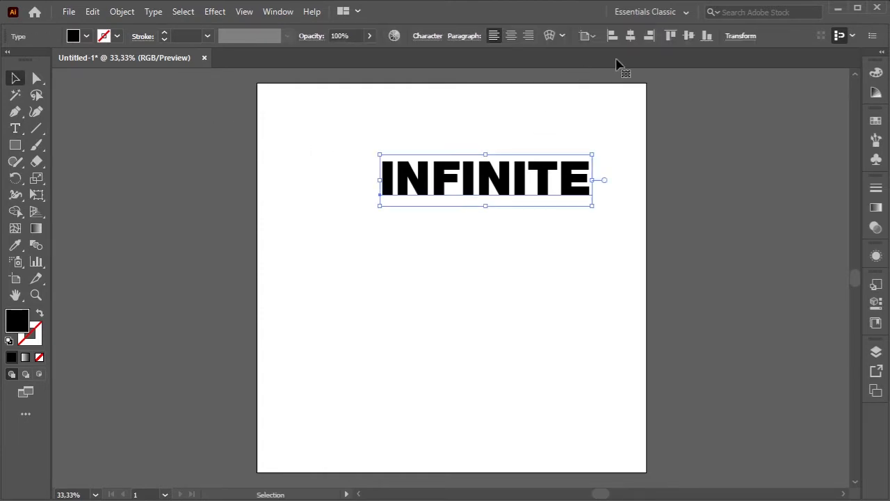
pyautogui.click(631, 36)
pyautogui.click(689, 35)
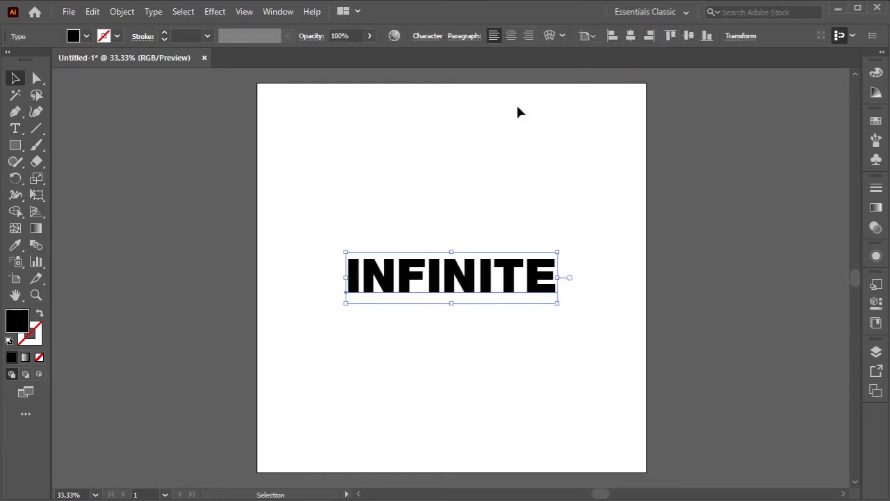
pyautogui.click(449, 129)
# Save the INFINITE text as a new static symbol named Txt with the Graphic export type.
pyautogui.click(411, 280)
pyautogui.click(876, 160)
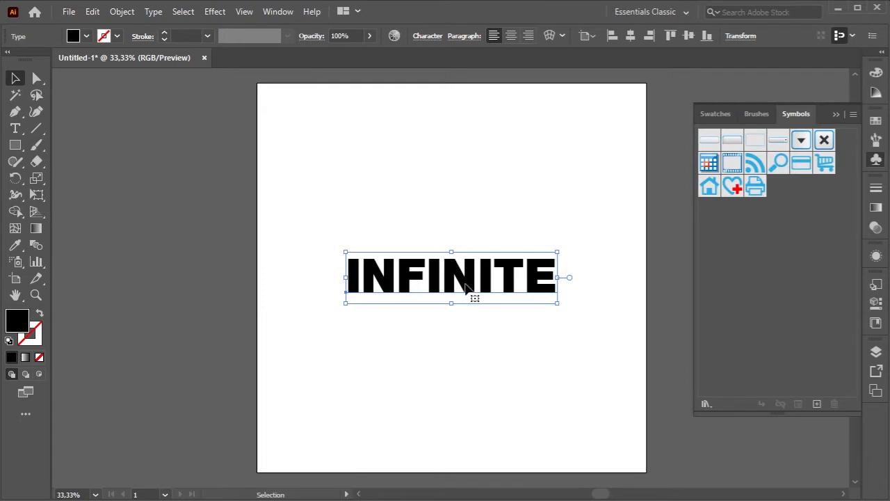
pyautogui.moveTo(471, 290); pyautogui.dragTo(720, 229)
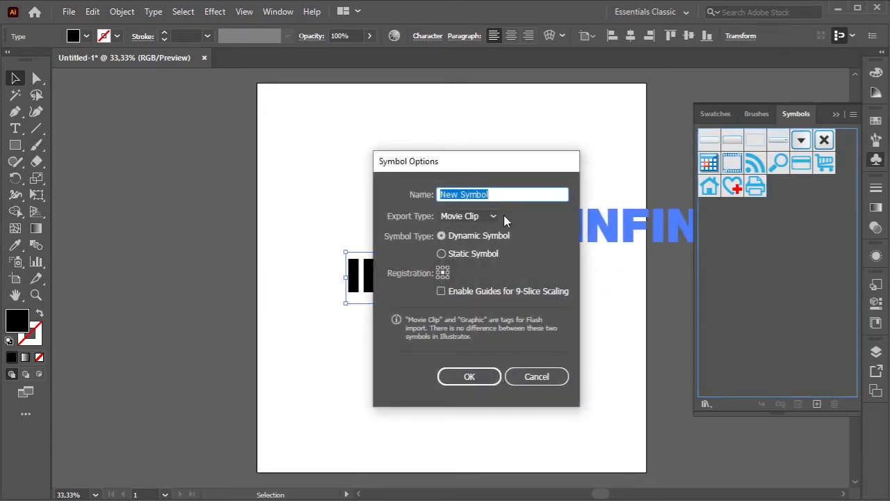
pyautogui.write('Txt')
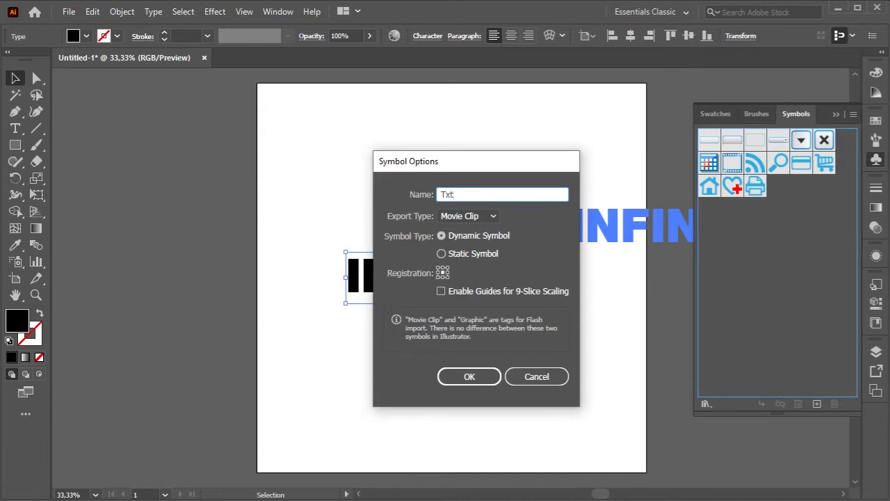
pyautogui.click(470, 216)
pyautogui.click(464, 247)
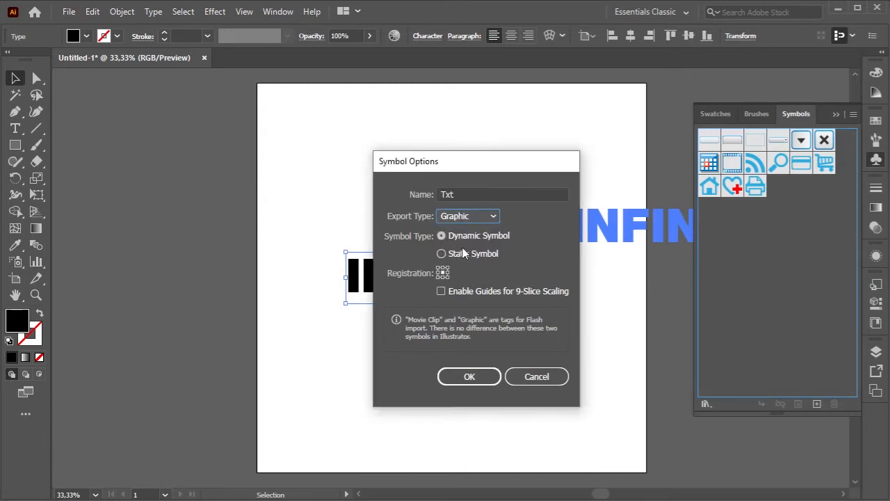
pyautogui.click(462, 257)
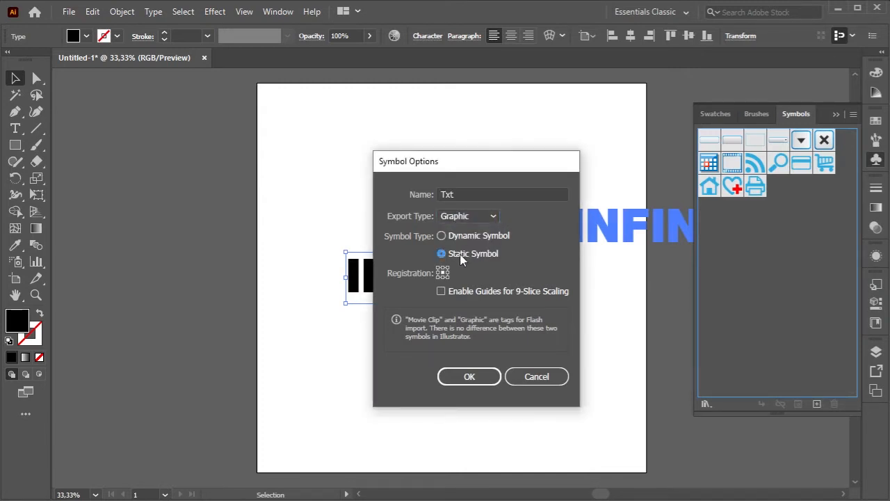
pyautogui.click(470, 377)
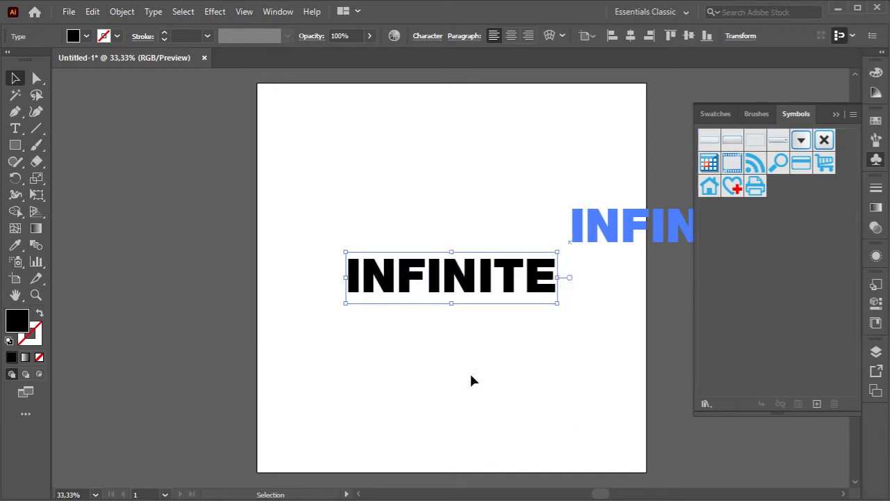
pyautogui.click(471, 380)
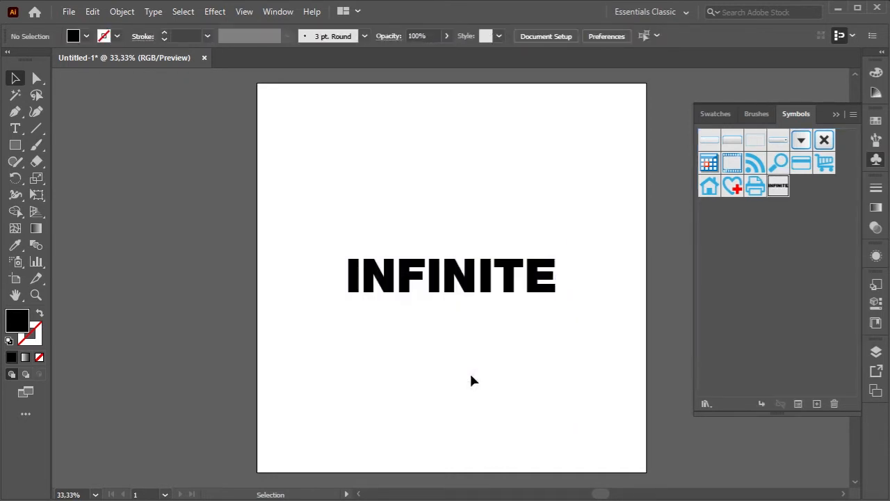
# Delete the INFINITE text from the artboard and collapse the symbol collection.
pyautogui.click(470, 291)
pyautogui.press('Delete')
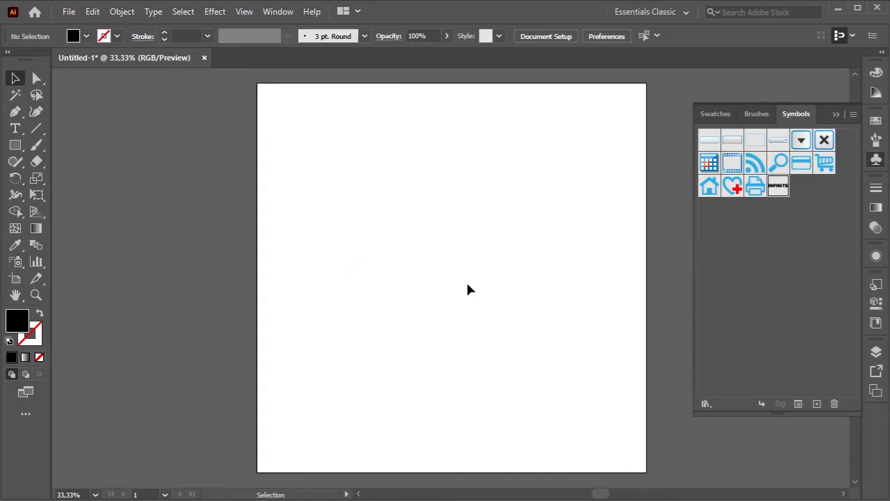
pyautogui.click(748, 246)
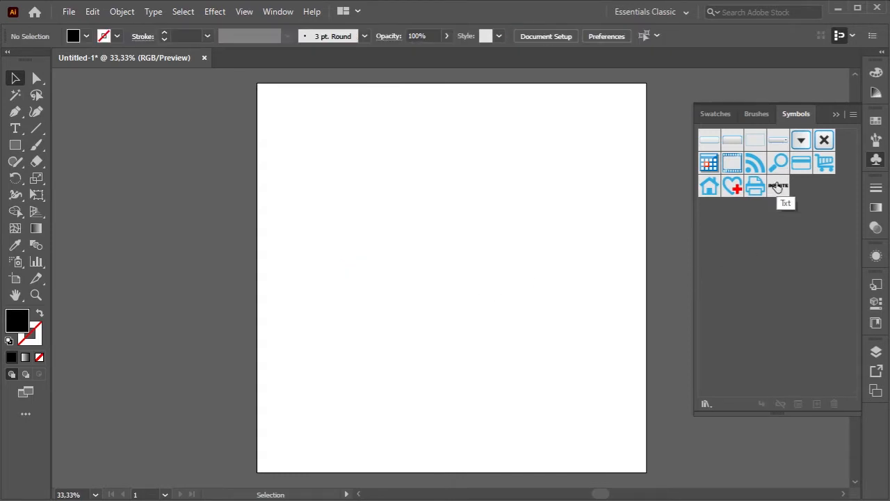
pyautogui.click(837, 114)
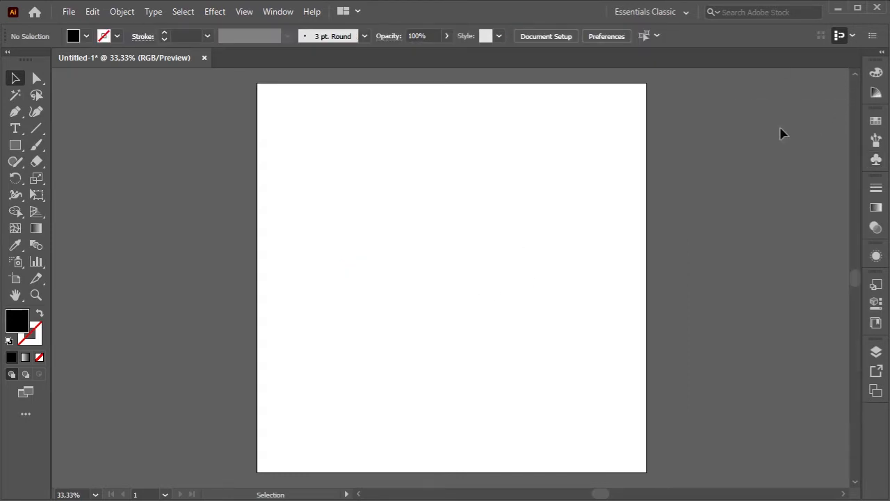
# Draw a black circle near the middle of the artboard with the Ellipse tool.
pyautogui.click(16, 146)
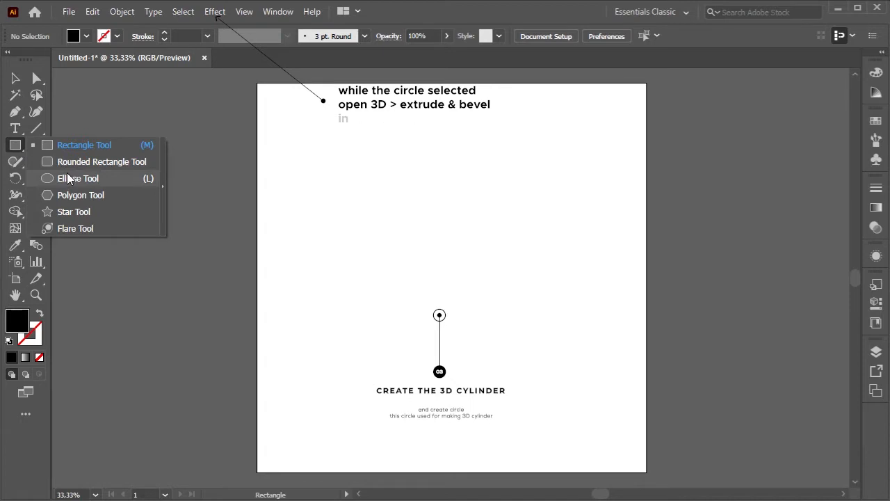
pyautogui.click(69, 178)
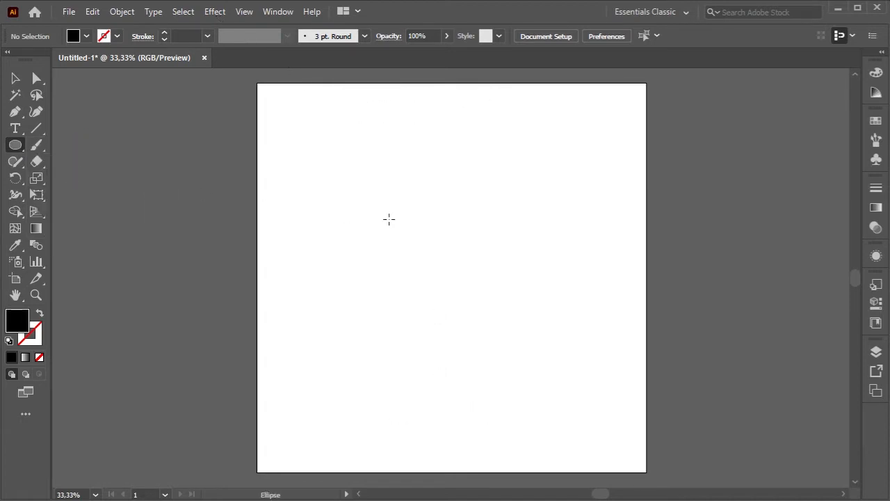
pyautogui.moveTo(357, 177); pyautogui.dragTo(474, 335)
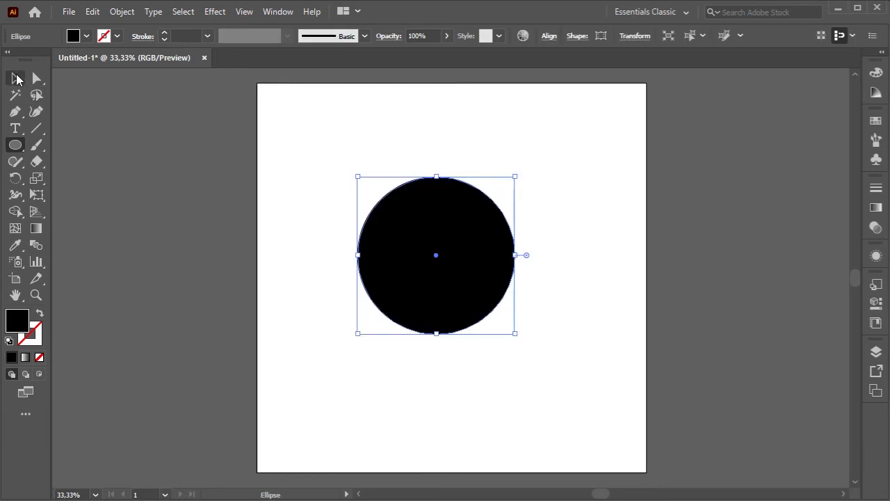
# Centre the circle horizontally and vertically on the artboard.
pyautogui.click(16, 78)
pyautogui.click(389, 188)
pyautogui.click(453, 229)
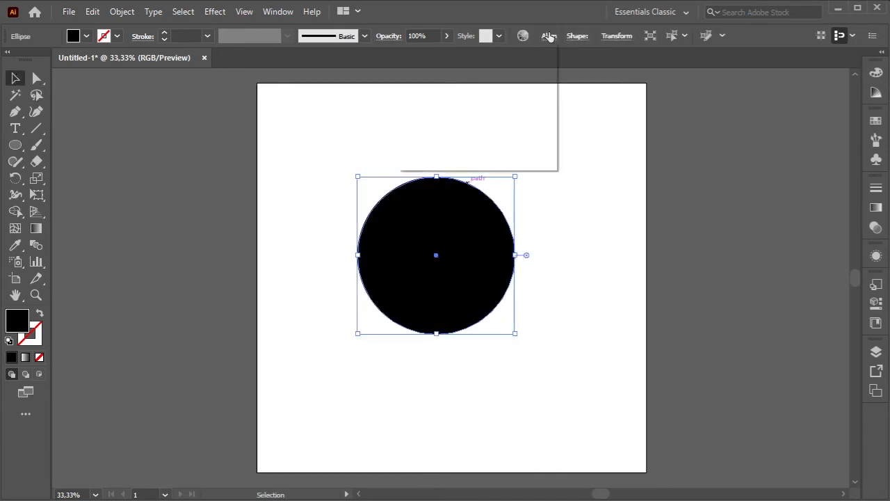
pyautogui.click(549, 35)
pyautogui.click(434, 75)
pyautogui.click(519, 74)
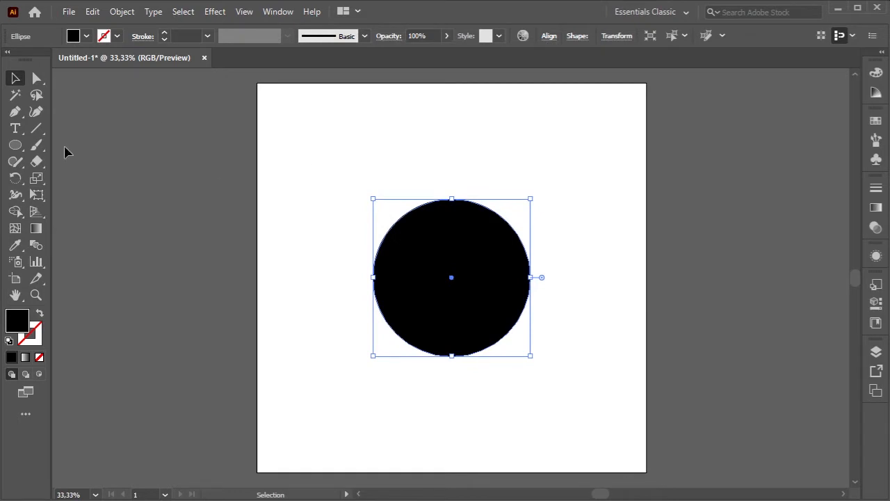
# Change the circle's fill to a light gray swatch and deselect it.
pyautogui.click(86, 36)
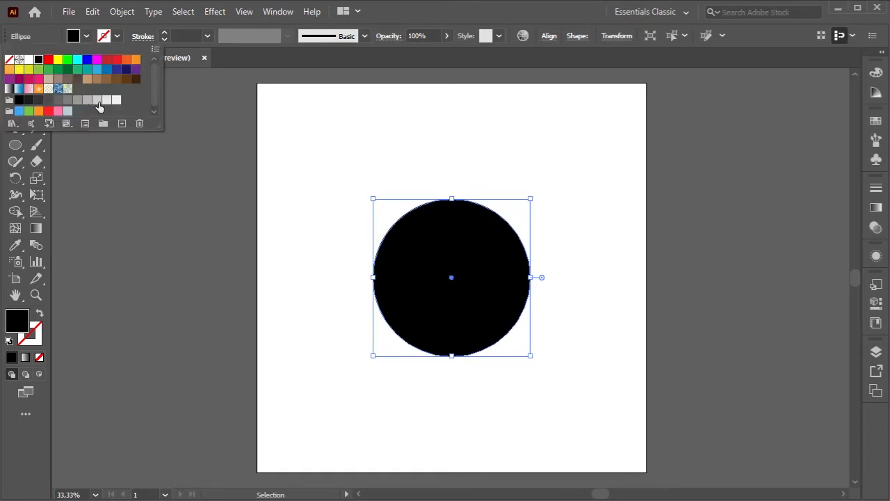
pyautogui.click(97, 101)
pyautogui.click(382, 171)
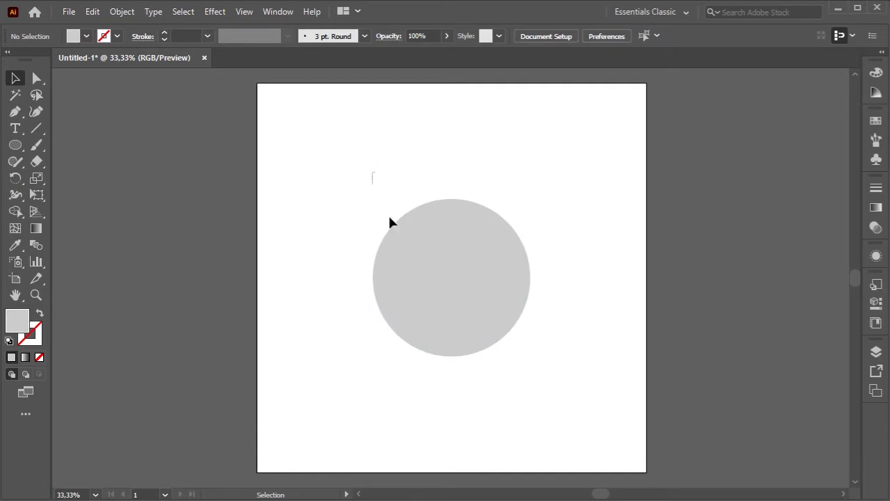
# Apply the 3D Extrude & Bevel effect to the gray circle with a custom rotation of about -80°, 47° and -31°.
pyautogui.click(405, 259)
pyautogui.click(215, 12)
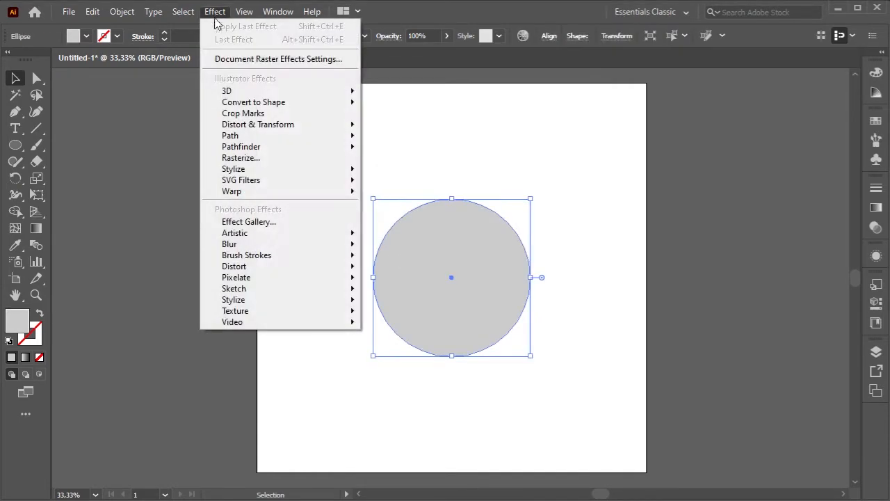
pyautogui.moveTo(235, 92)
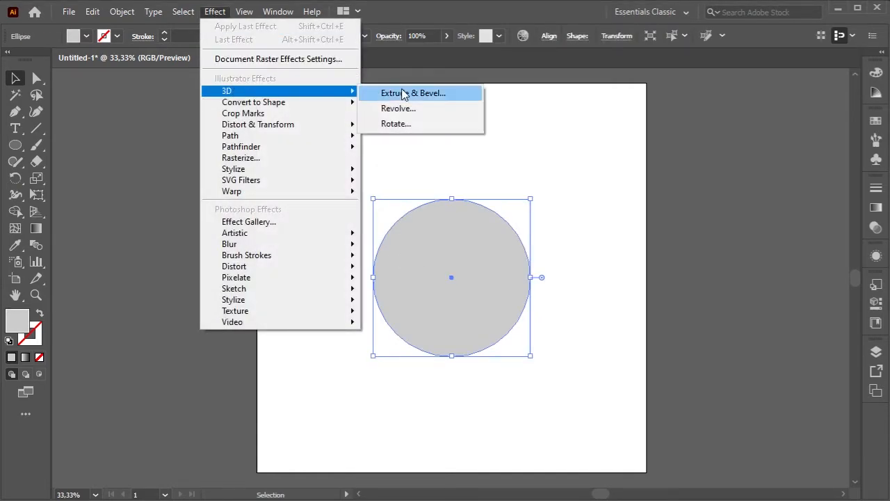
pyautogui.click(403, 94)
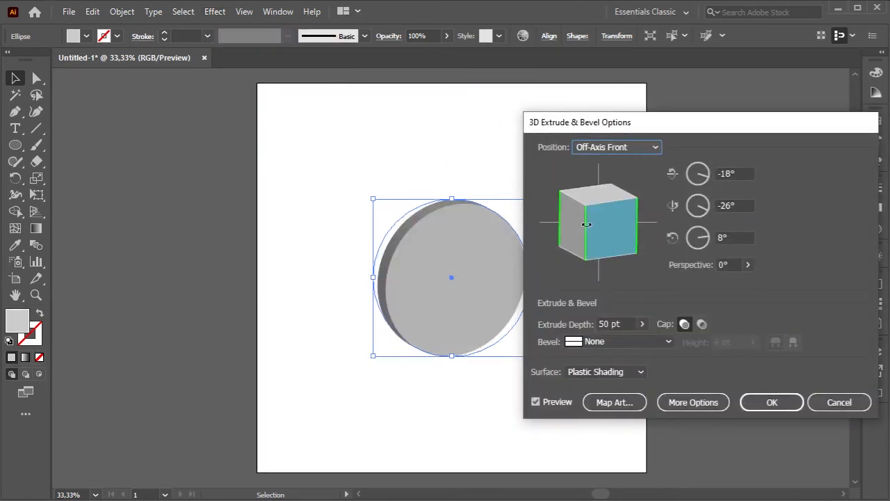
pyautogui.moveTo(586, 224); pyautogui.dragTo(535, 223)
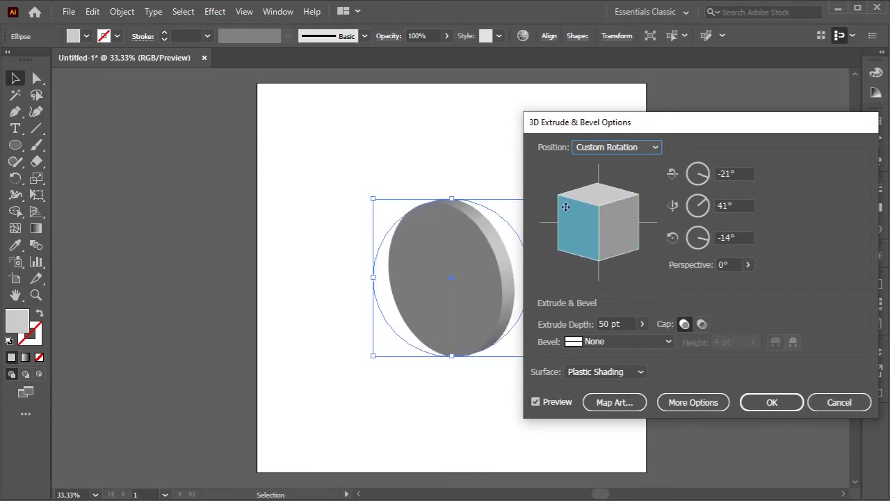
pyautogui.moveTo(581, 202)
pyautogui.mouseDown()
pyautogui.moveTo(560, 209)
pyautogui.moveTo(551, 234)
pyautogui.moveTo(553, 224)
pyautogui.mouseUp()
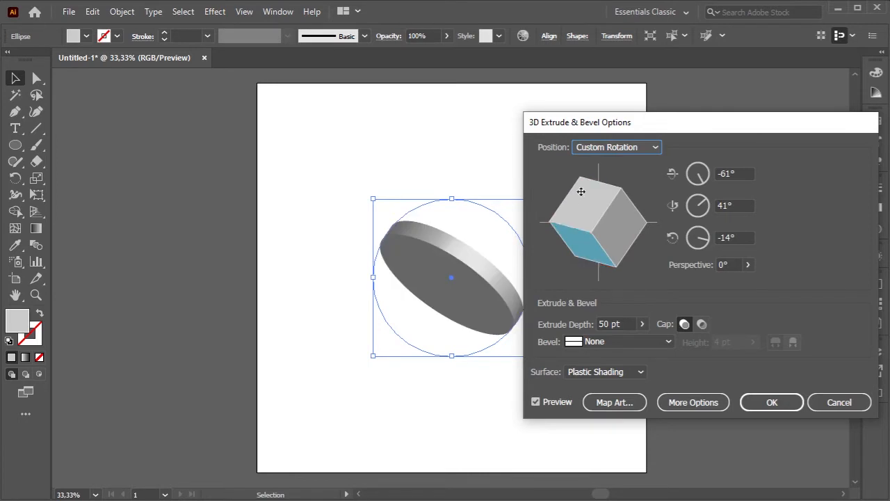
pyautogui.moveTo(581, 190)
pyautogui.mouseDown()
pyautogui.moveTo(563, 188)
pyautogui.moveTo(569, 192)
pyautogui.mouseUp()
pyautogui.moveTo(604, 249); pyautogui.dragTo(595, 251)
pyautogui.moveTo(607, 186); pyautogui.dragTo(606, 193)
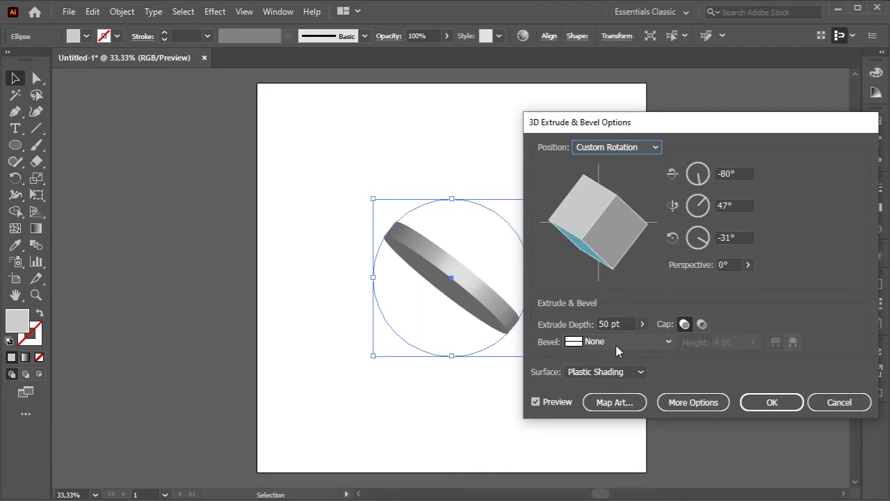
# Set the extrude depth of the circle to 370 pt.
pyautogui.click(626, 324)
pyautogui.hotkey('shift', 'Up')
pyautogui.hotkey('shift', 'Up')
pyautogui.hotkey('shift', 'Up')
pyautogui.hotkey('shift', 'Up')
pyautogui.hotkey('shift', 'Up')
pyautogui.hotkey('shift', 'Up')
pyautogui.hotkey('shift', 'Up')
pyautogui.hotkey('shift', 'Up')
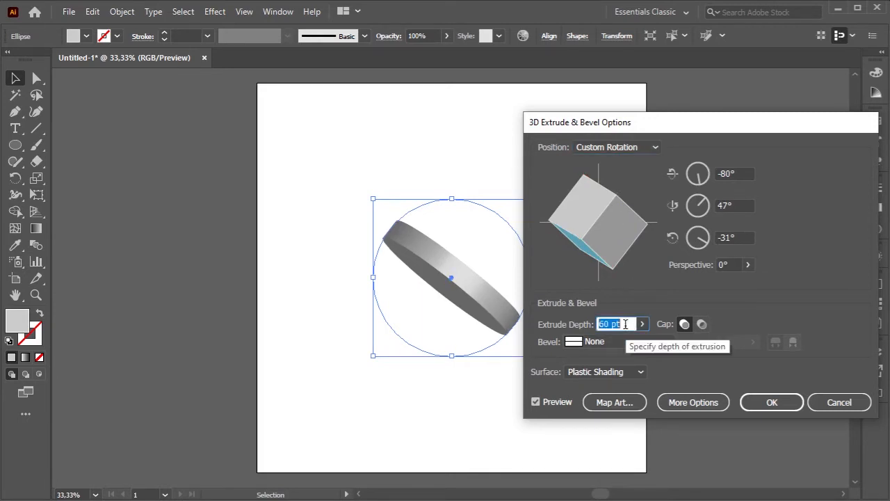
pyautogui.hotkey('shift', 'Up')
pyautogui.hotkey('shift', 'Up')
pyautogui.hotkey('shift', 'Up')
pyautogui.hotkey('shift', 'Up')
pyautogui.hotkey('shift', 'Up')
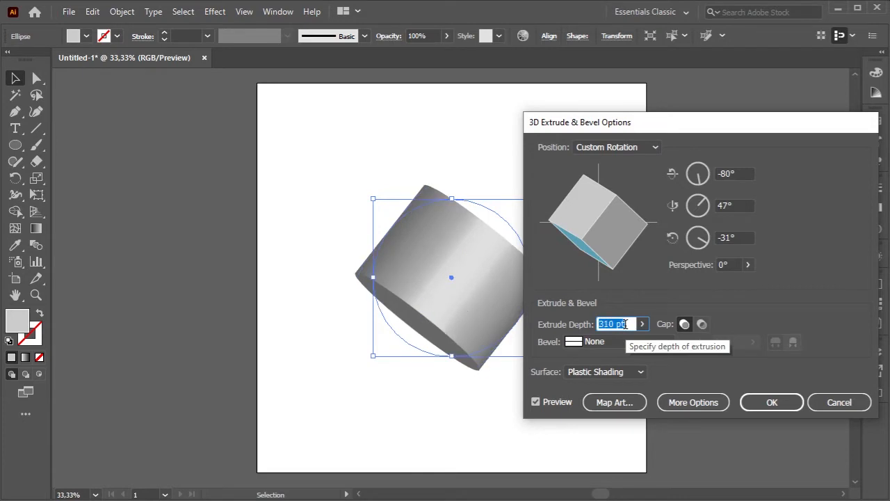
pyautogui.hotkey('shift', 'Up')
pyautogui.hotkey('shift', 'Up')
pyautogui.hotkey('shift', 'Up')
pyautogui.hotkey('shift', 'Up')
pyautogui.hotkey('shift', 'Up')
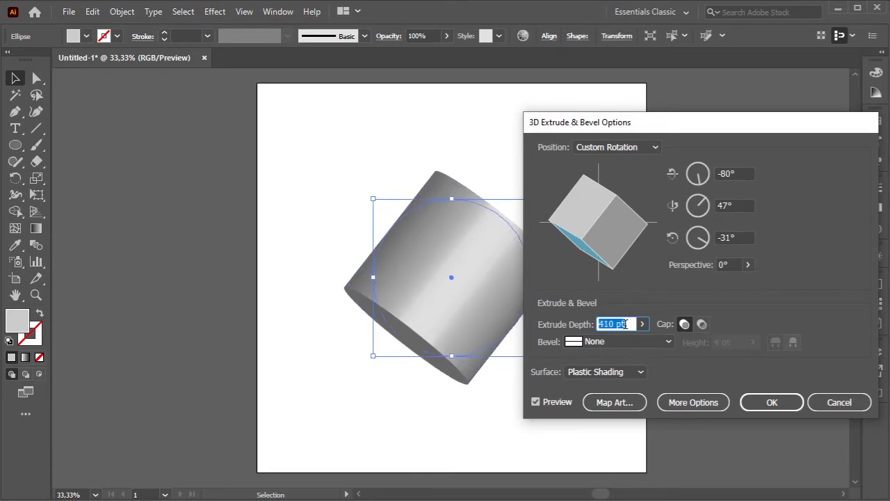
pyautogui.hotkey('shift', 'Down')
pyautogui.hotkey('shift', 'Down')
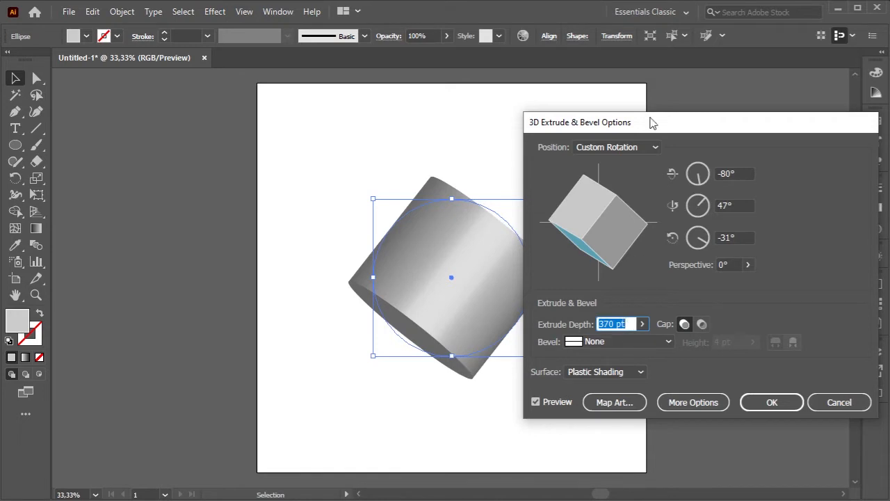
# Map the Txt symbol onto surface 3 of 3, the cylinder's side wall.
pyautogui.moveTo(650, 124); pyautogui.dragTo(169, 119)
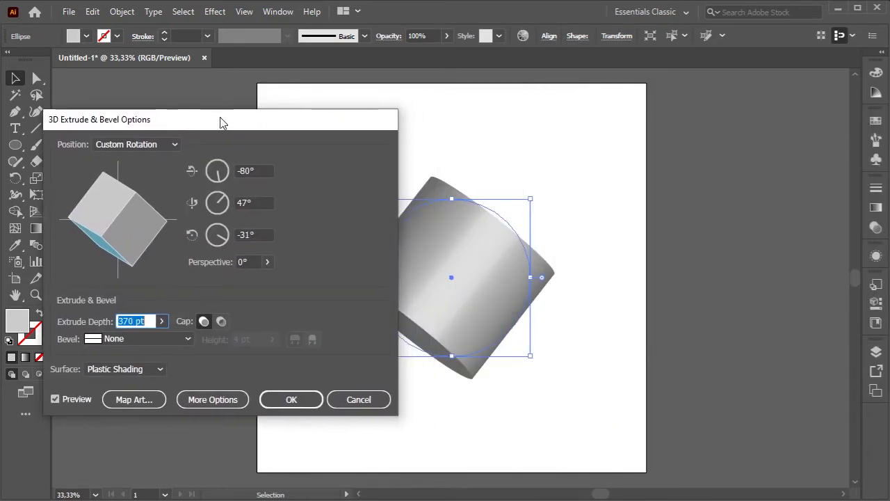
pyautogui.moveTo(222, 123); pyautogui.dragTo(207, 121)
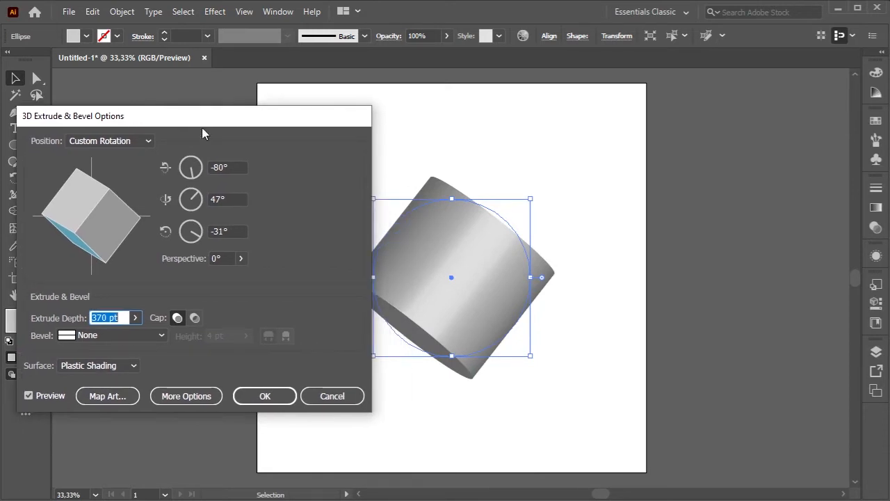
pyautogui.click(131, 401)
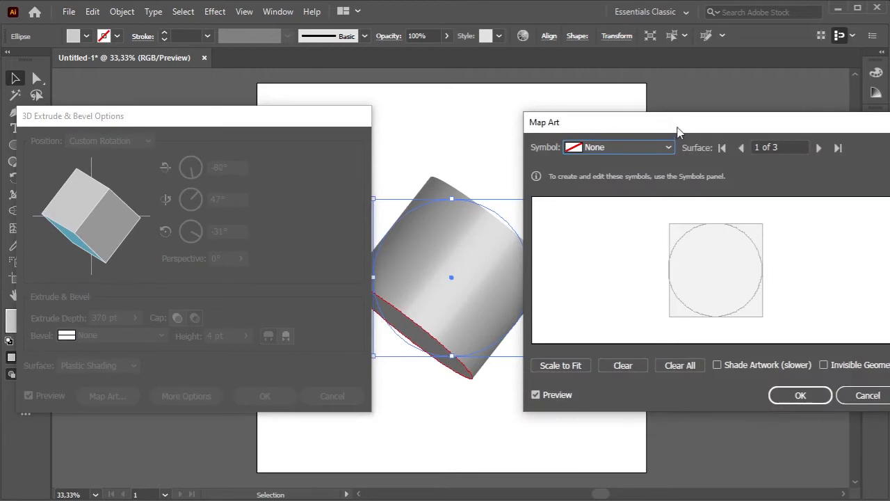
pyautogui.moveTo(676, 129); pyautogui.dragTo(182, 126)
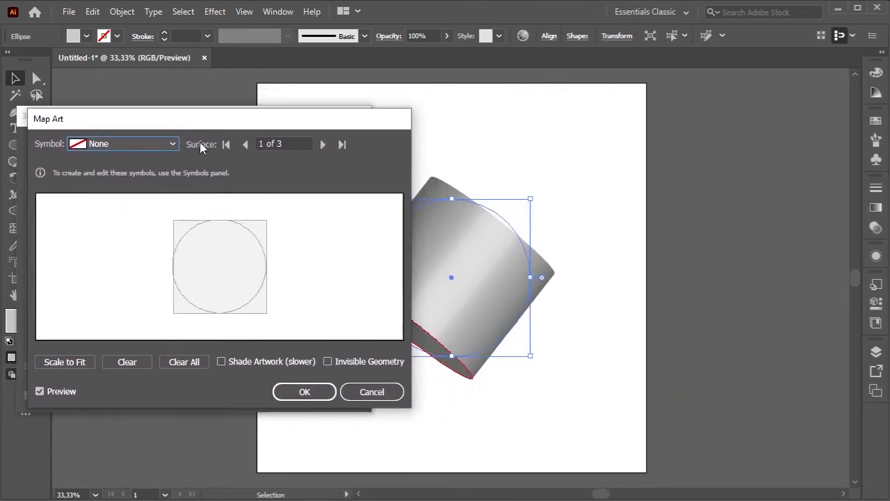
pyautogui.click(322, 150)
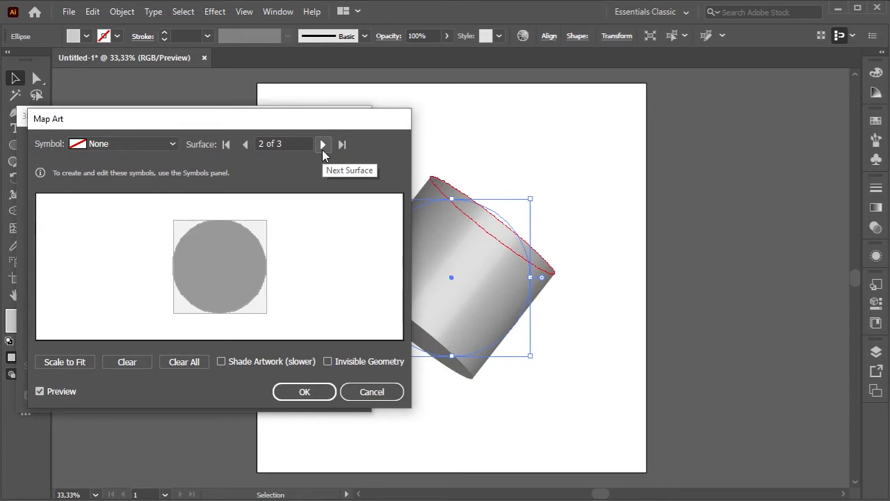
pyautogui.click(322, 150)
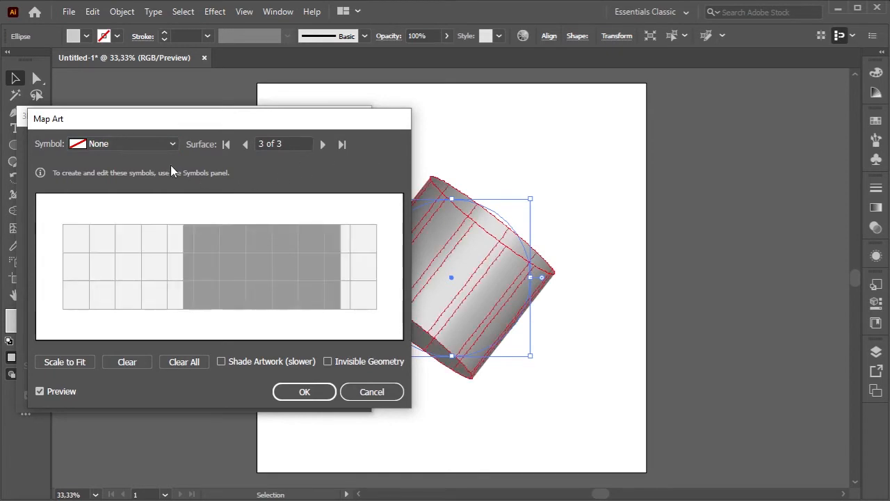
pyautogui.click(143, 144)
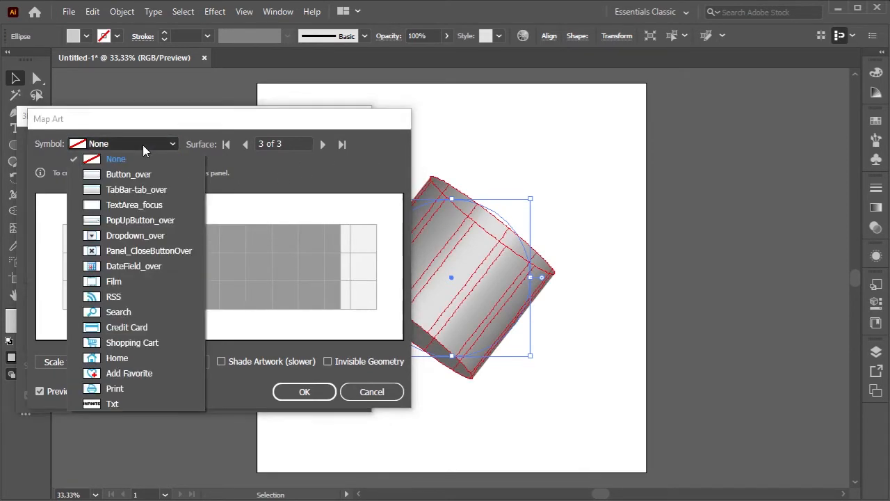
pyautogui.click(113, 404)
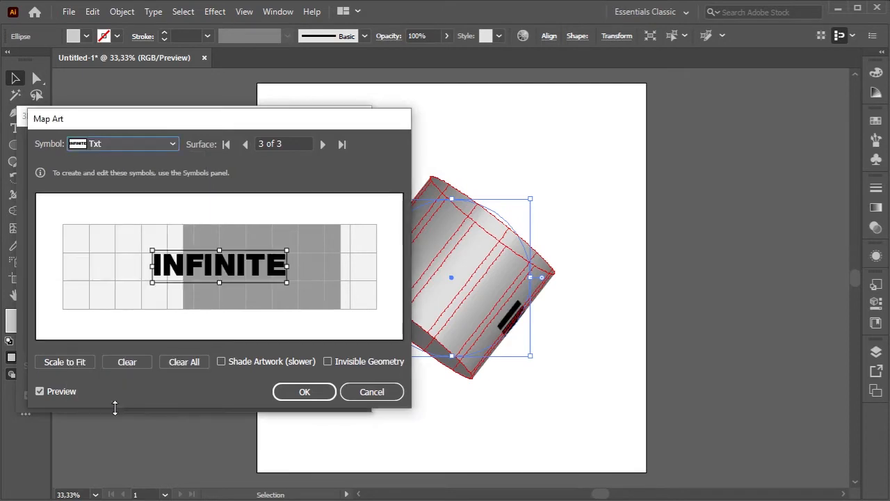
# Scale the INFINITE artwork to fit the side surface, then shrink it slightly and recentre it within the surface.
pyautogui.click(54, 364)
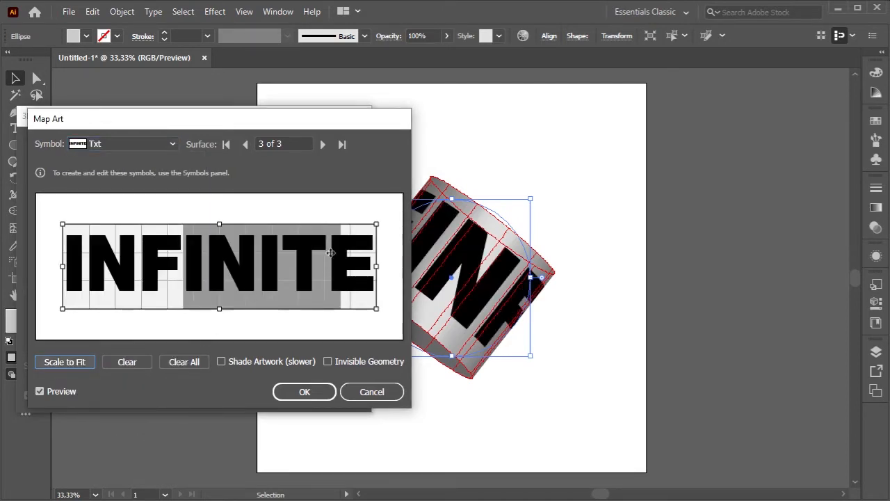
pyautogui.moveTo(378, 224); pyautogui.dragTo(364, 236)
pyautogui.moveTo(297, 271); pyautogui.dragTo(304, 269)
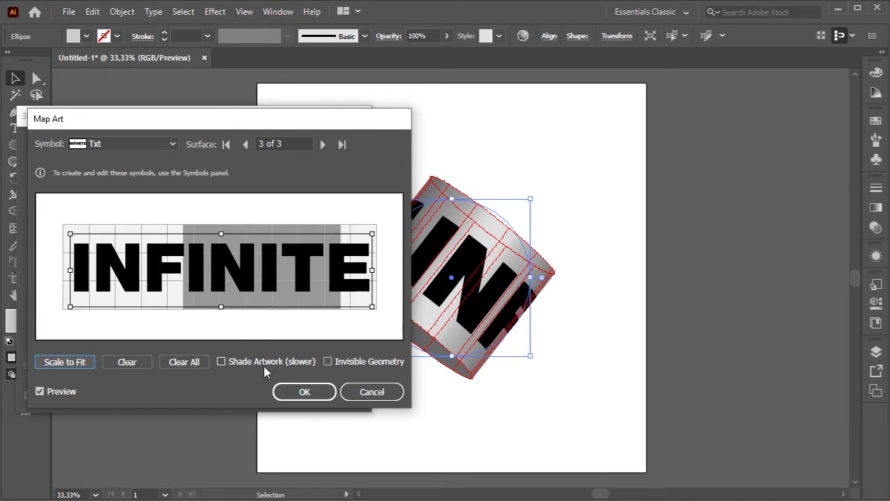
# Enable Invisible Geometry for the mapped art, fine-tune the INFINITE artwork's centring on the surface and accept the mapping.
pyautogui.click(327, 362)
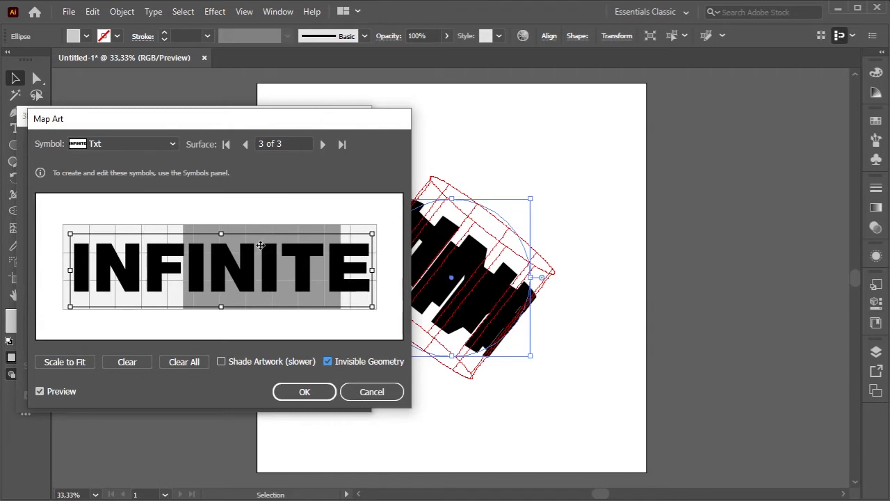
pyautogui.moveTo(243, 282); pyautogui.dragTo(235, 284)
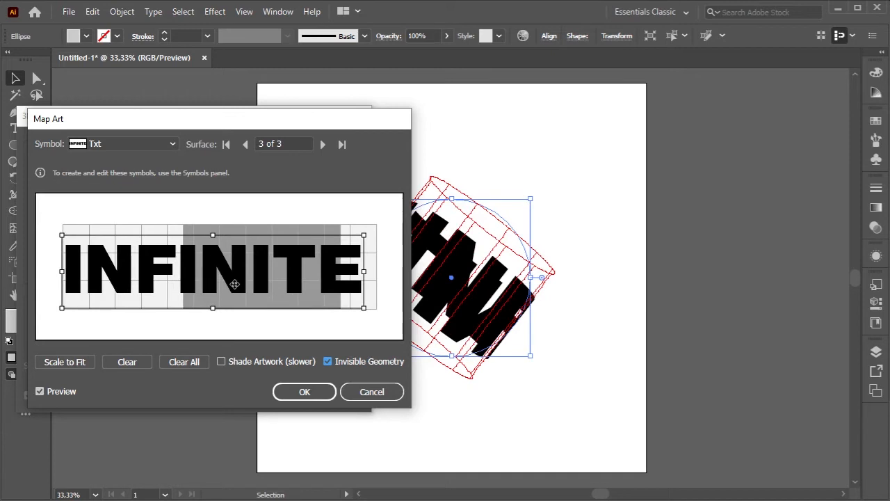
pyautogui.moveTo(235, 284); pyautogui.dragTo(241, 282)
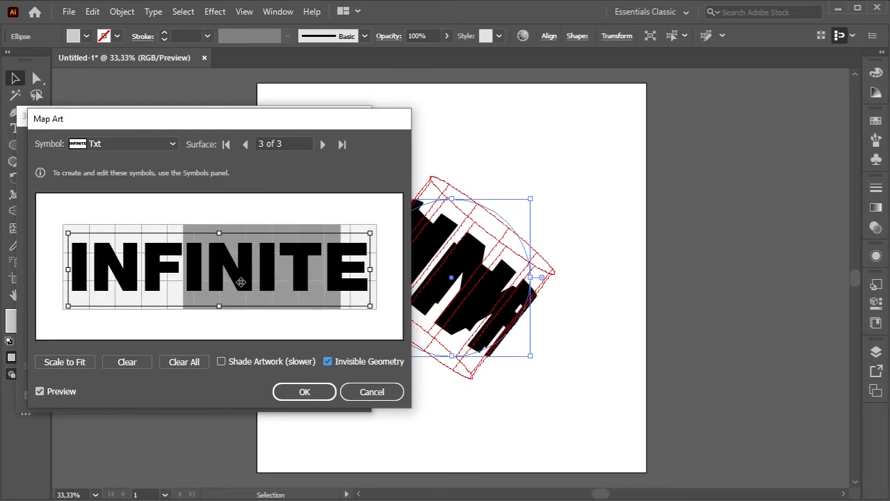
pyautogui.click(305, 392)
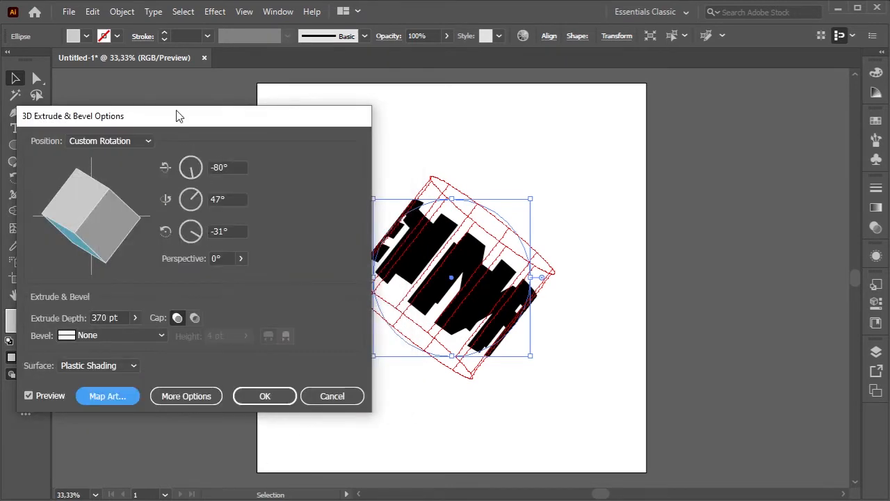
# Rotate the text cylinder freely to about -148°, 56° and -89°, apply the 3D effect and deselect the object.
pyautogui.moveTo(178, 116); pyautogui.dragTo(689, 142)
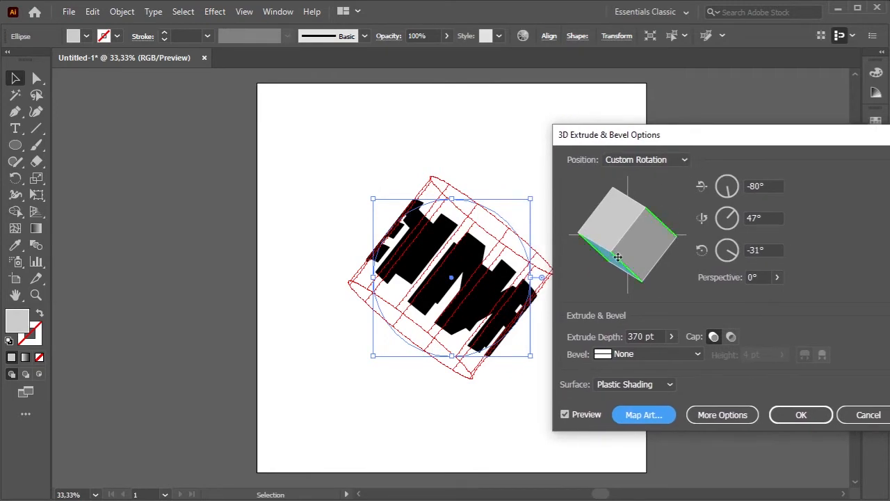
pyautogui.moveTo(619, 257); pyautogui.dragTo(603, 236)
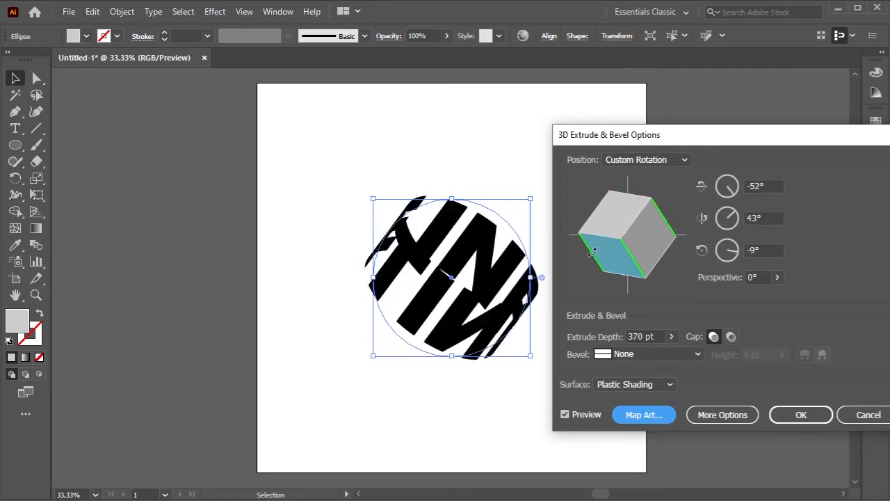
pyautogui.moveTo(660, 209); pyautogui.dragTo(617, 209)
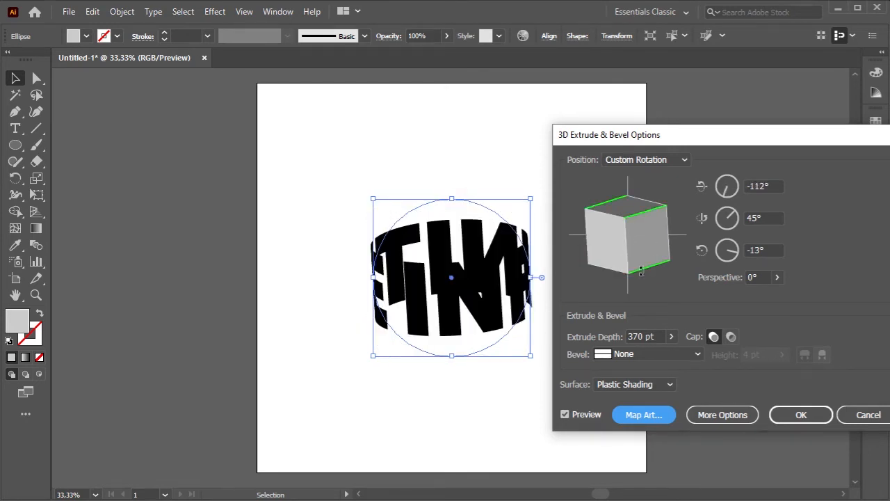
pyautogui.moveTo(641, 272); pyautogui.dragTo(617, 204)
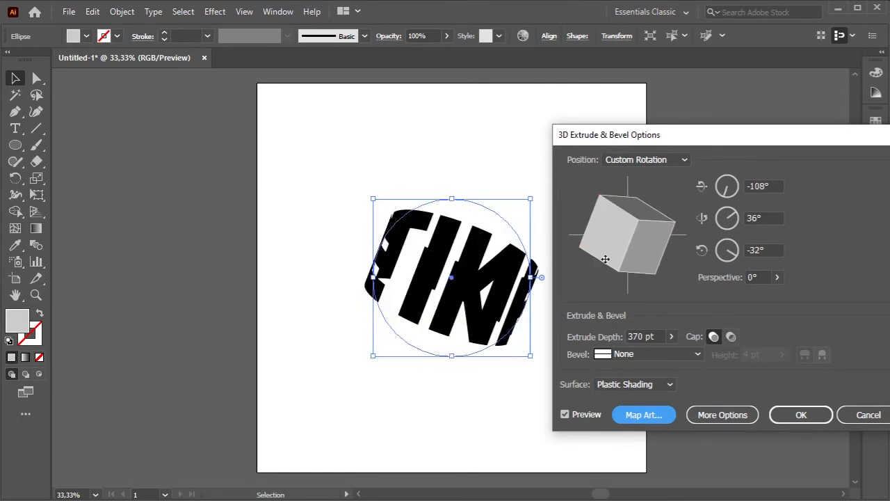
pyautogui.moveTo(620, 214); pyautogui.dragTo(605, 202)
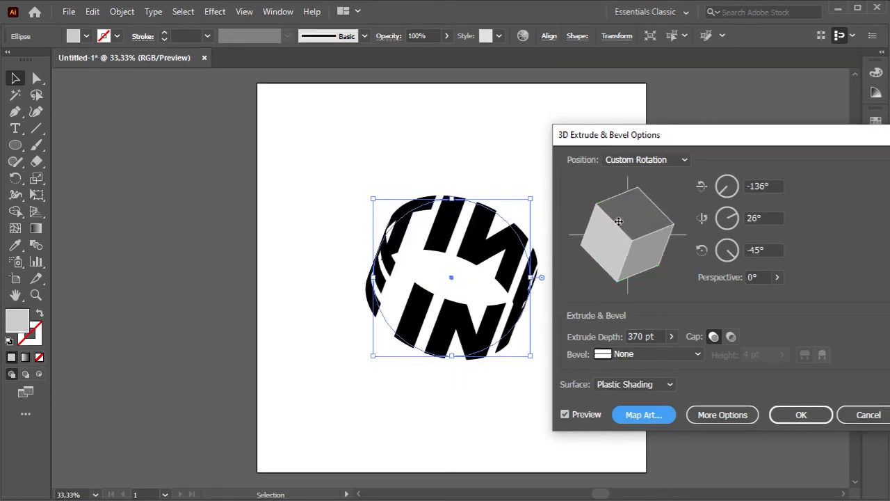
pyautogui.moveTo(648, 238); pyautogui.dragTo(647, 227)
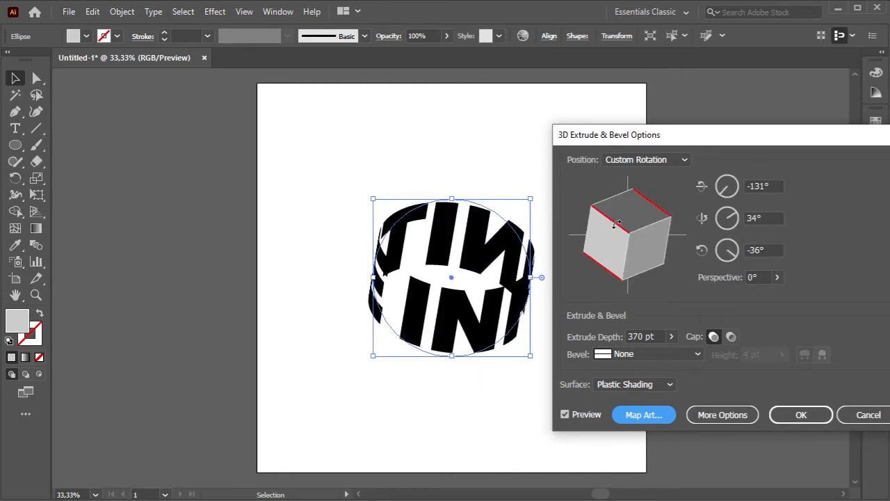
pyautogui.moveTo(615, 224)
pyautogui.mouseDown()
pyautogui.moveTo(622, 247)
pyautogui.moveTo(581, 238)
pyautogui.moveTo(605, 232)
pyautogui.mouseUp()
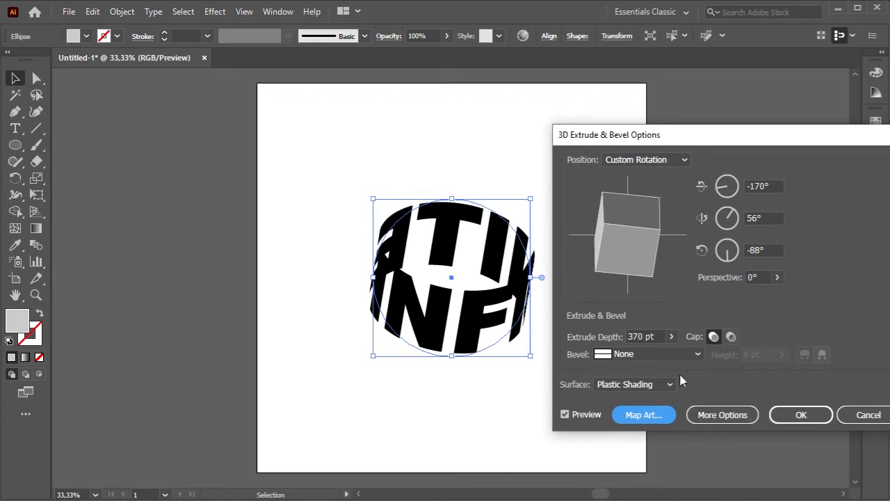
pyautogui.moveTo(658, 139); pyautogui.dragTo(654, 135)
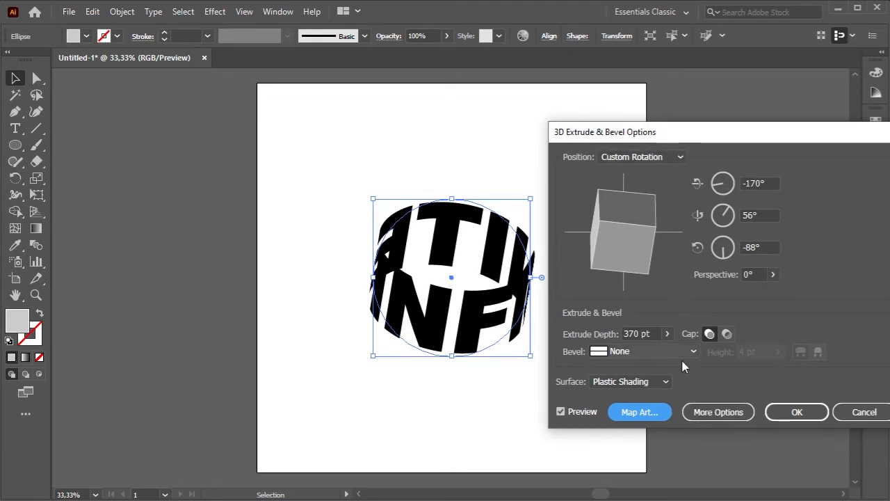
pyautogui.moveTo(654, 214); pyautogui.dragTo(669, 216)
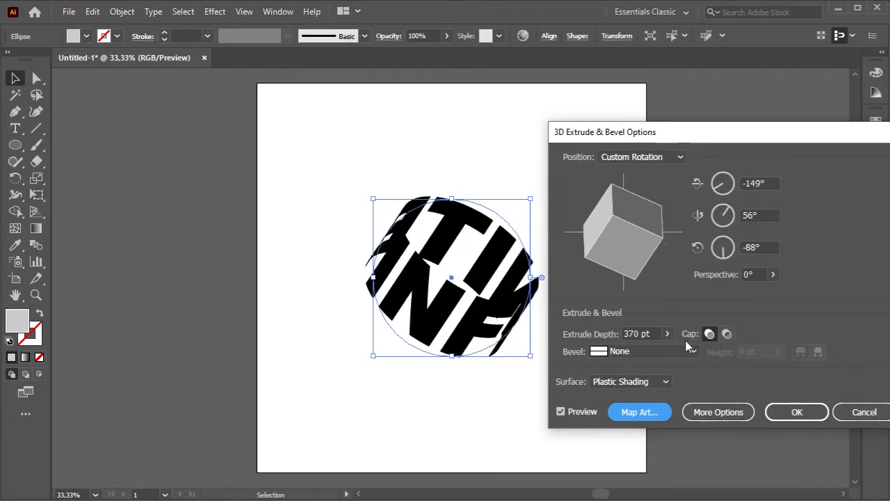
pyautogui.click(798, 412)
pyautogui.moveTo(634, 223); pyautogui.dragTo(601, 232)
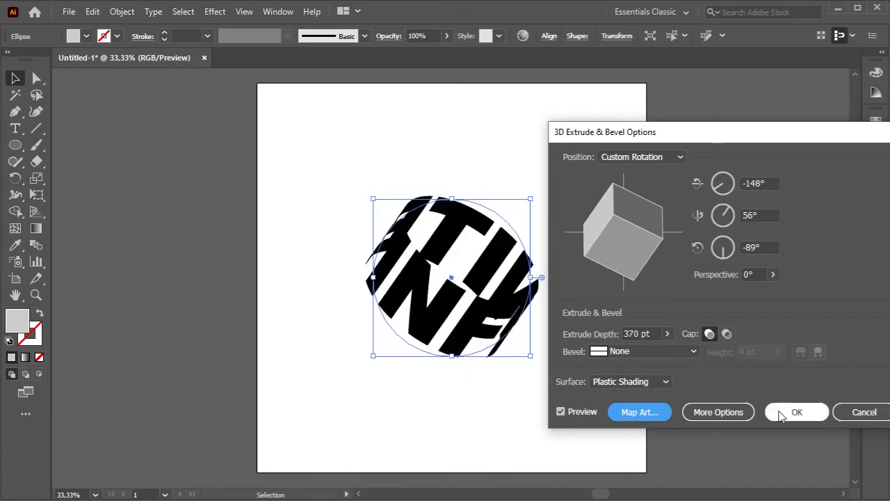
pyautogui.click(782, 414)
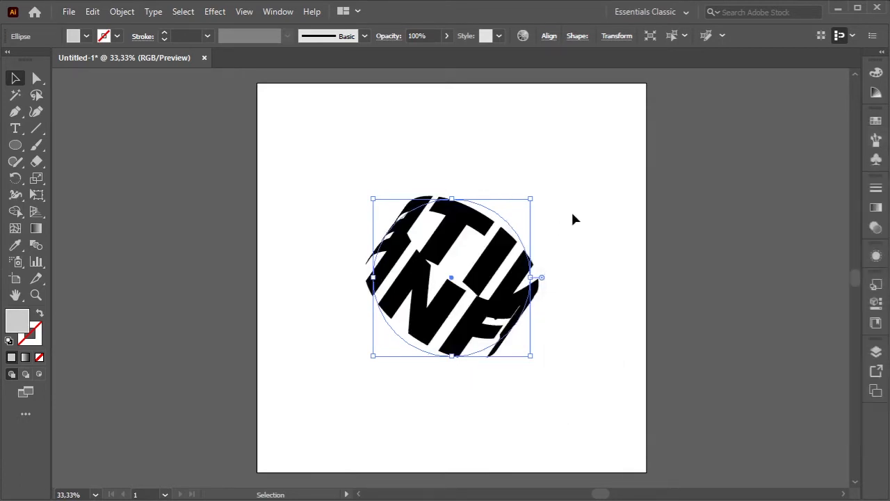
pyautogui.click(573, 216)
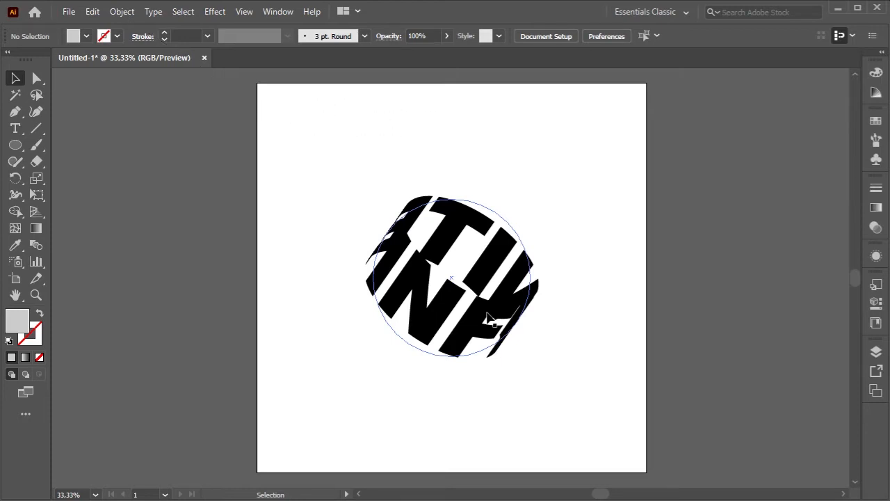
# Select the 3D text cylinder and expand its appearance.
pyautogui.click(420, 237)
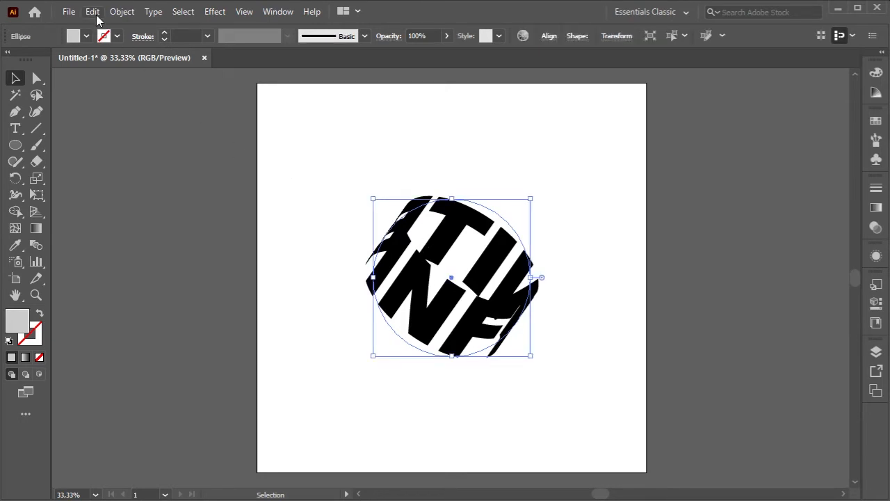
pyautogui.click(119, 13)
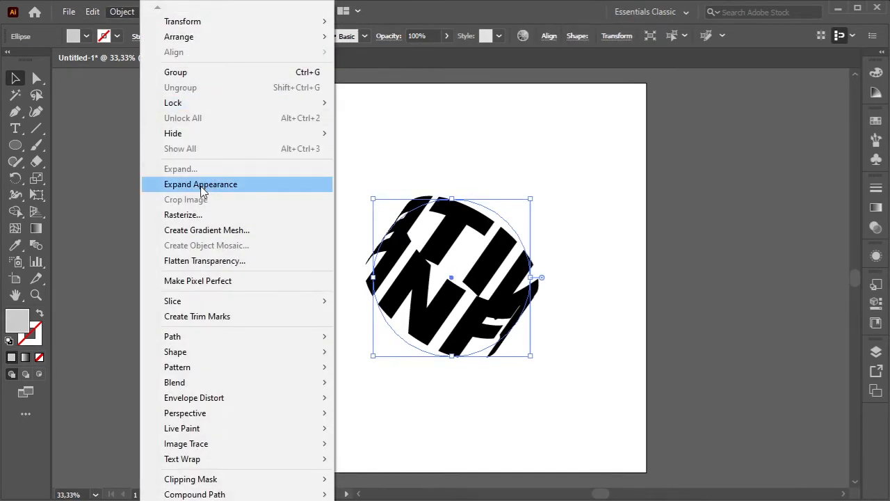
pyautogui.click(202, 185)
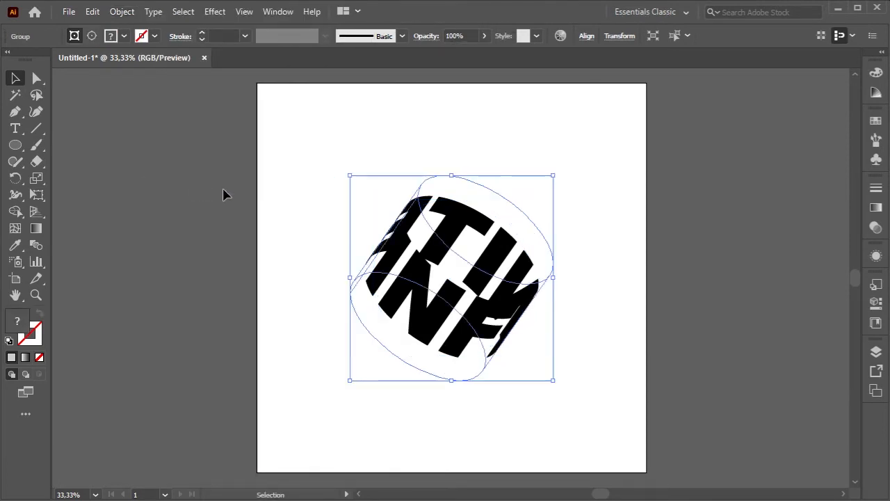
# Expand the nested groups in Layer 1 and move the front INF lettering group out of its clip group to the layer's top level.
pyautogui.click(876, 351)
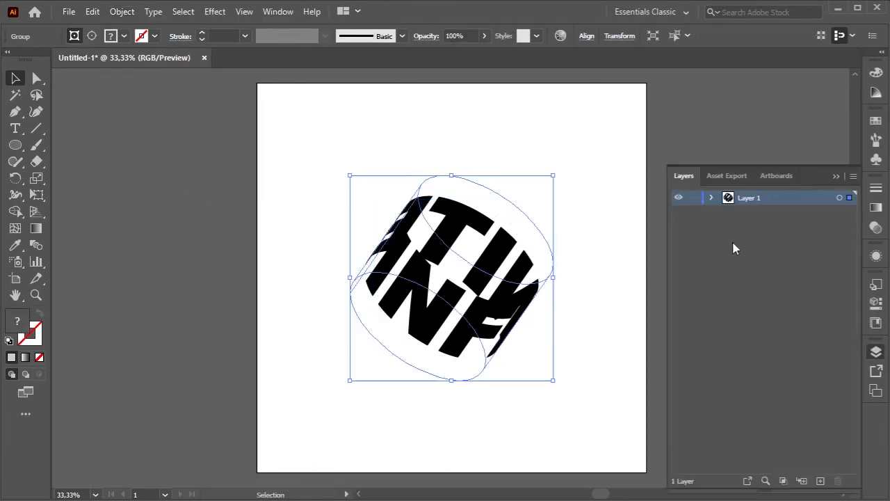
pyautogui.click(713, 199)
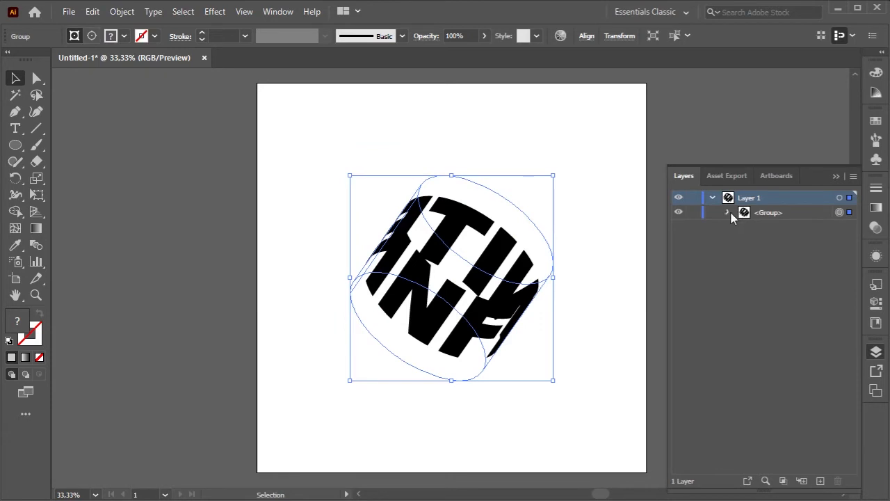
pyautogui.click(727, 213)
pyautogui.click(744, 227)
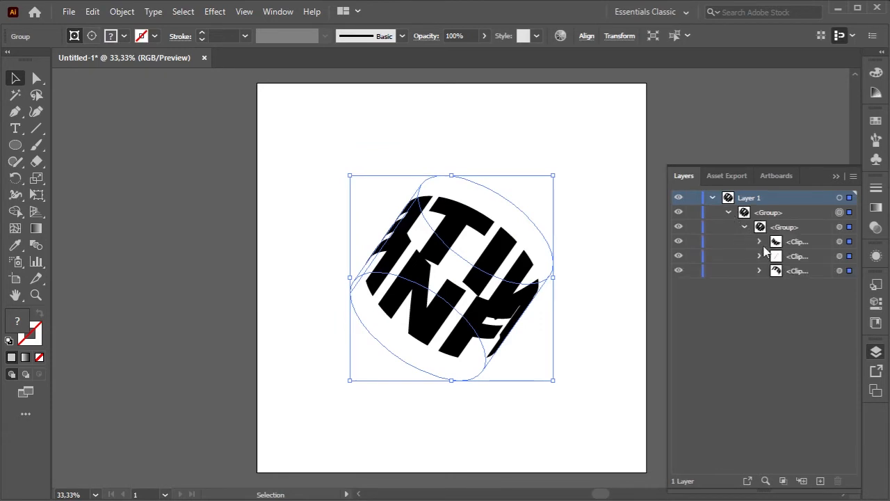
pyautogui.click(761, 241)
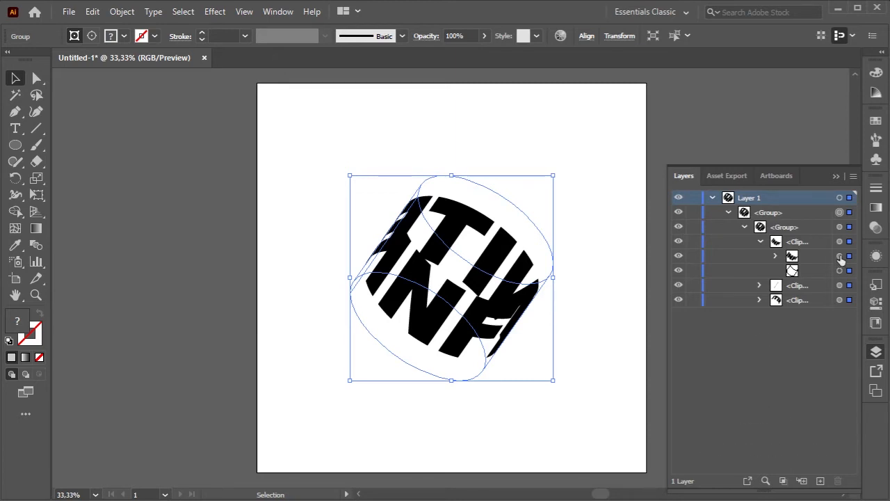
pyautogui.click(840, 256)
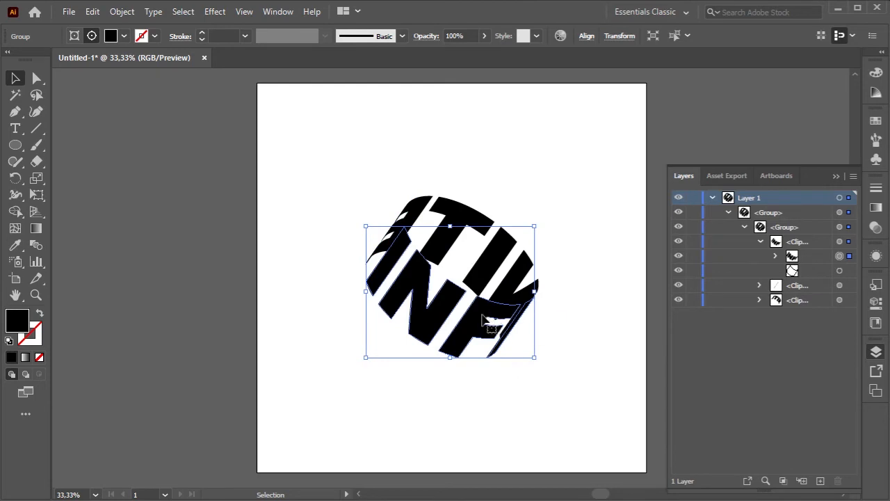
pyautogui.click(816, 259)
pyautogui.moveTo(809, 258); pyautogui.dragTo(788, 211)
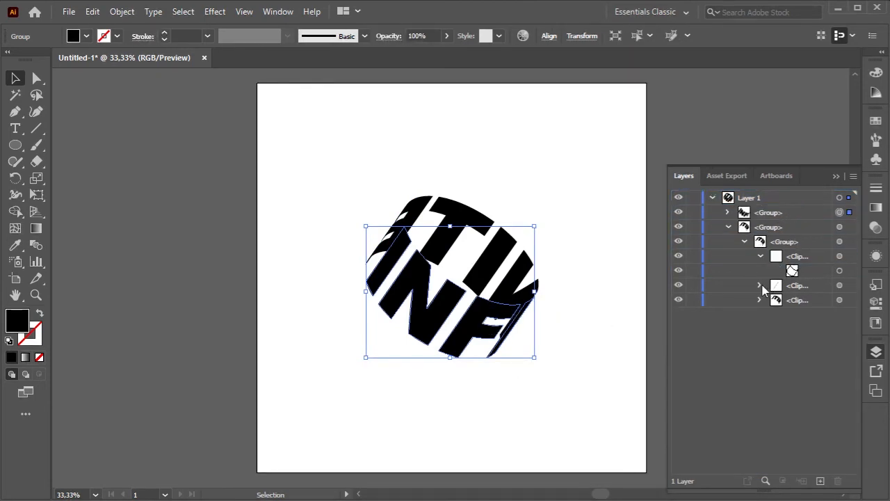
# Move the narrow edge artwork group out of the second clip group, placing it directly below the front lettering group.
pyautogui.click(761, 286)
pyautogui.click(840, 299)
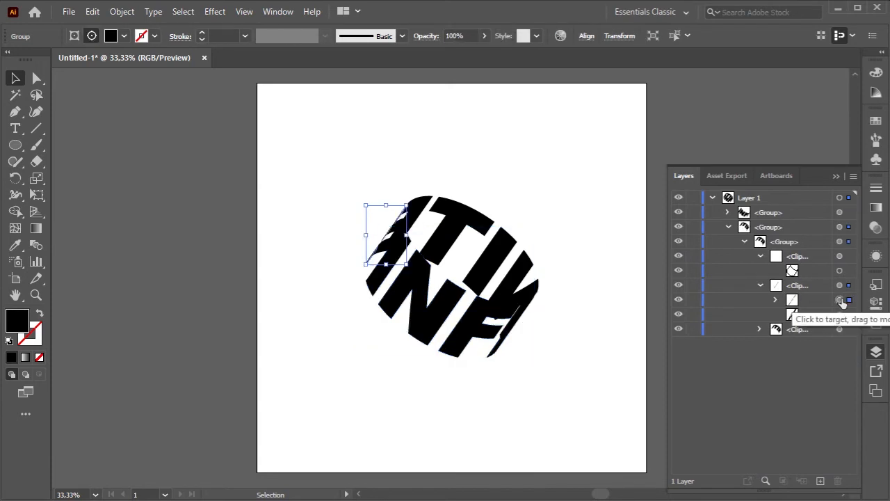
pyautogui.moveTo(824, 301); pyautogui.dragTo(798, 226)
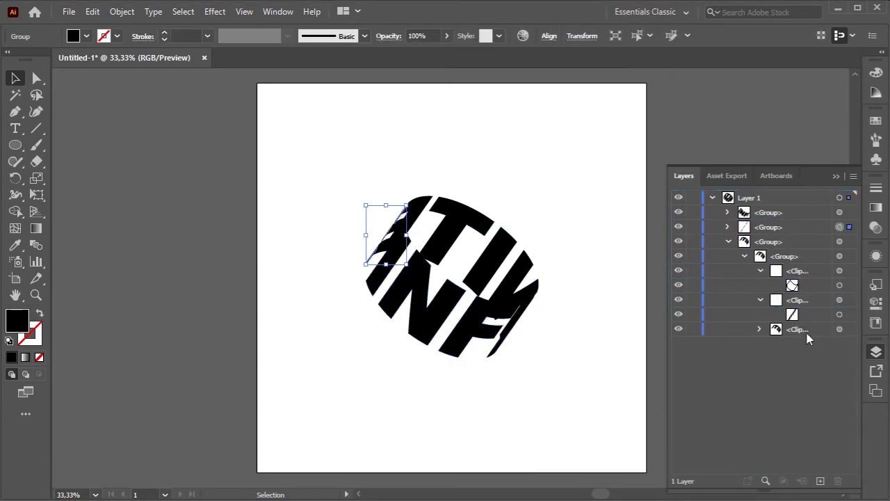
# Move the back lettering group out of the third clip group, placing it below the other two extracted groups.
pyautogui.click(760, 330)
pyautogui.click(840, 314)
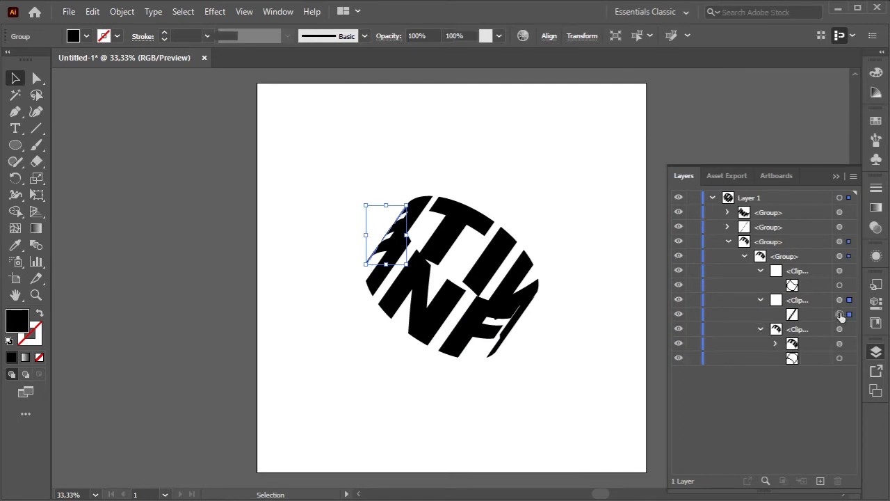
pyautogui.click(839, 343)
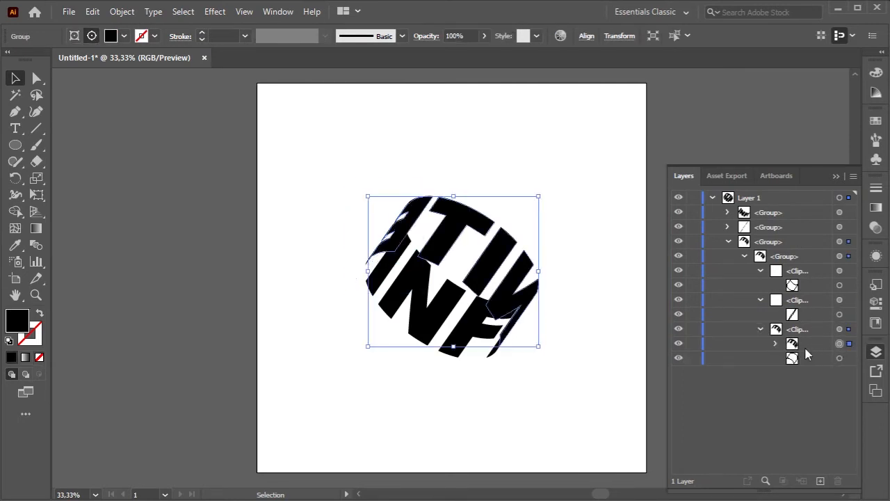
pyautogui.click(796, 348)
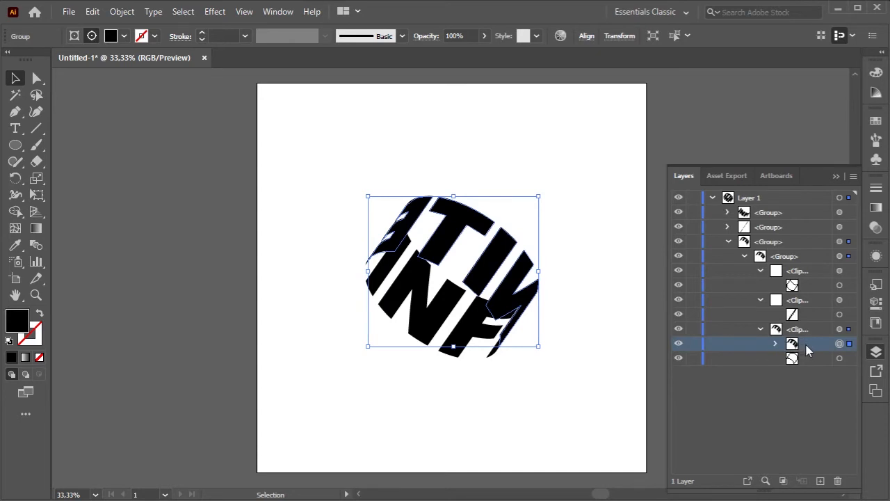
pyautogui.moveTo(809, 344); pyautogui.dragTo(793, 237)
# Hide the leftover group containing the emptied clip groups and delete it from Layer 1.
pyautogui.click(729, 256)
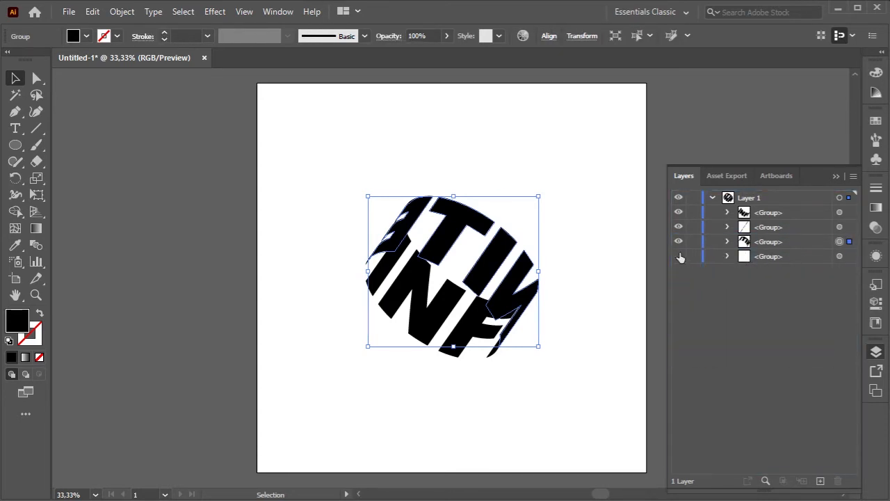
pyautogui.click(613, 219)
pyautogui.click(769, 259)
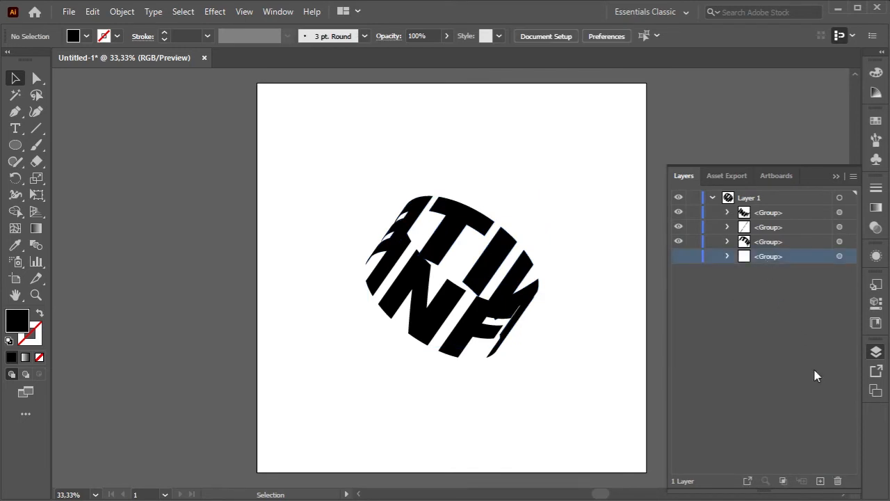
pyautogui.click(837, 481)
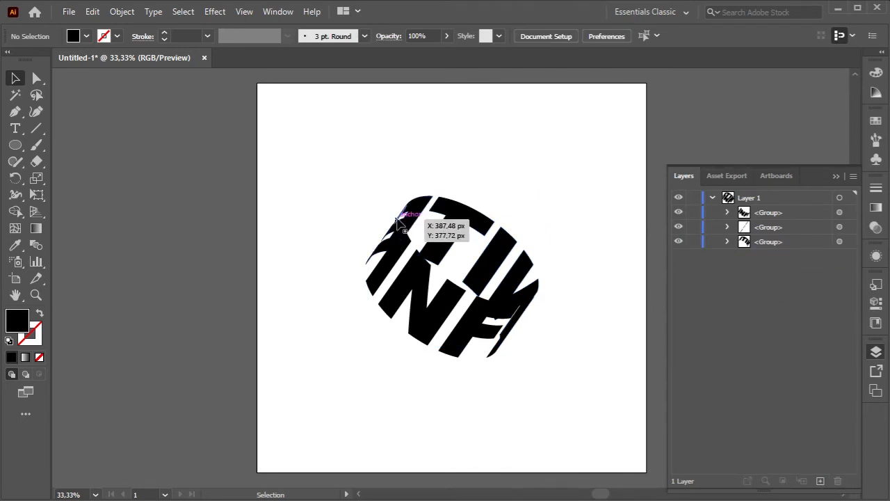
# Ungroup the front and back lettering groups into separate letter paths, leaving the narrow edge group intact, and deselect everything.
pyautogui.click(382, 239)
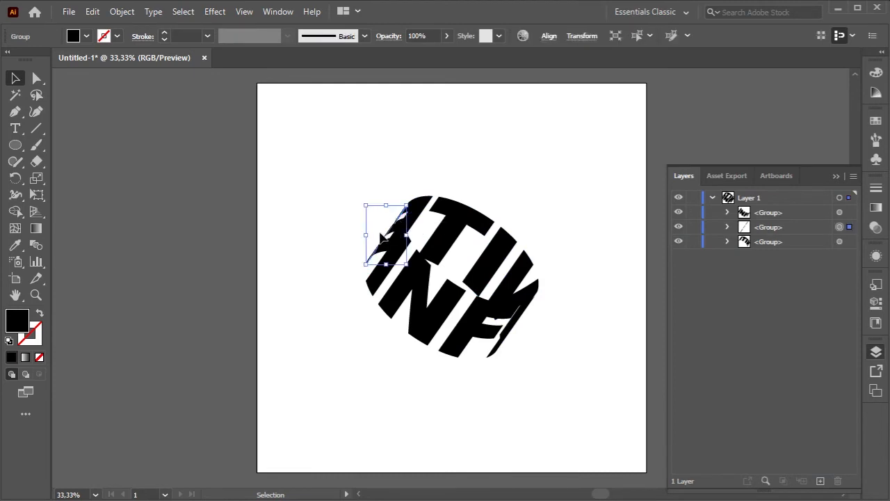
pyautogui.click(727, 228)
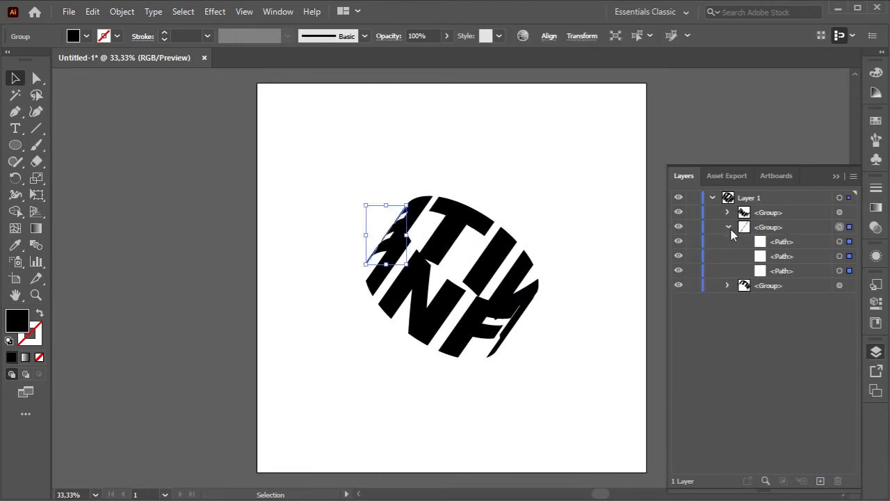
pyautogui.click(728, 227)
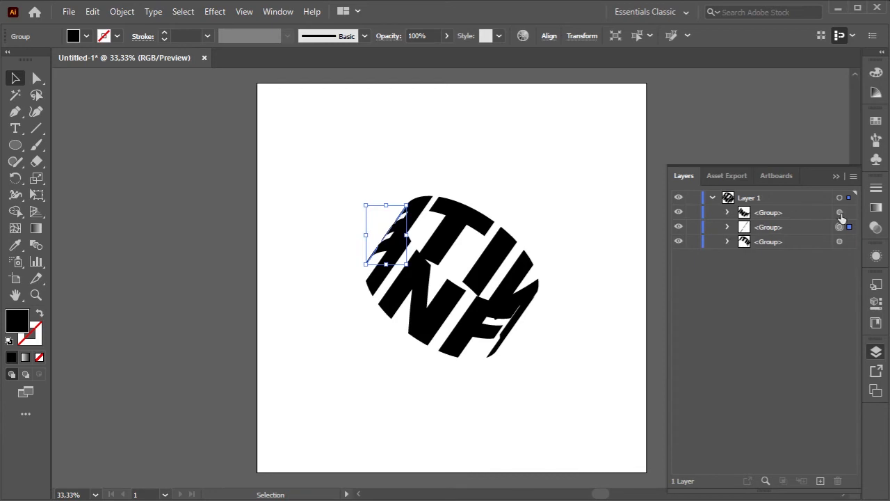
pyautogui.click(840, 213)
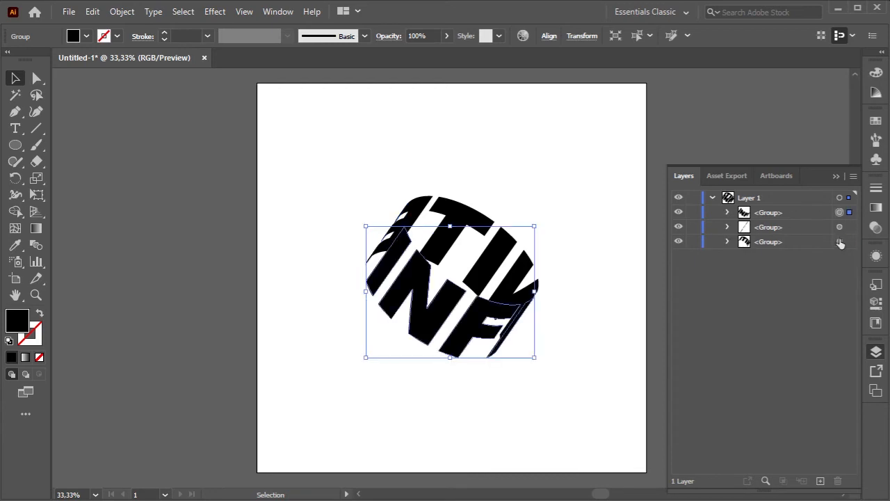
pyautogui.rightClick(461, 220)
pyautogui.click(513, 338)
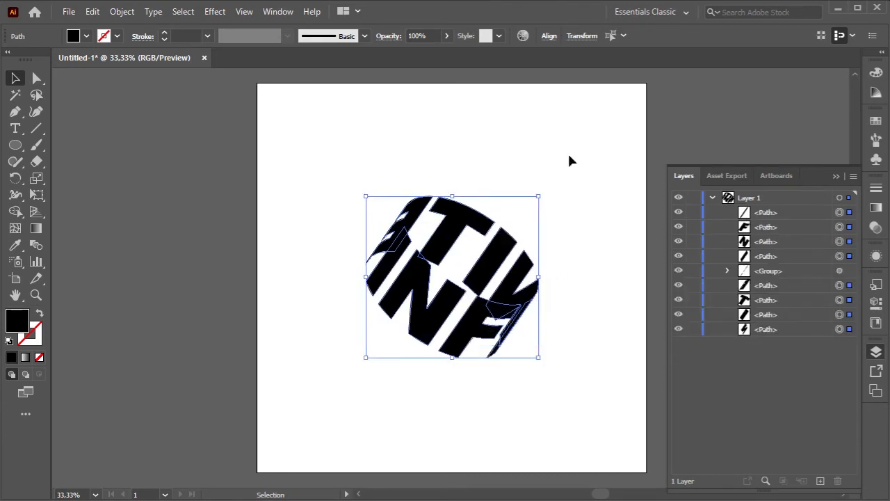
pyautogui.click(568, 154)
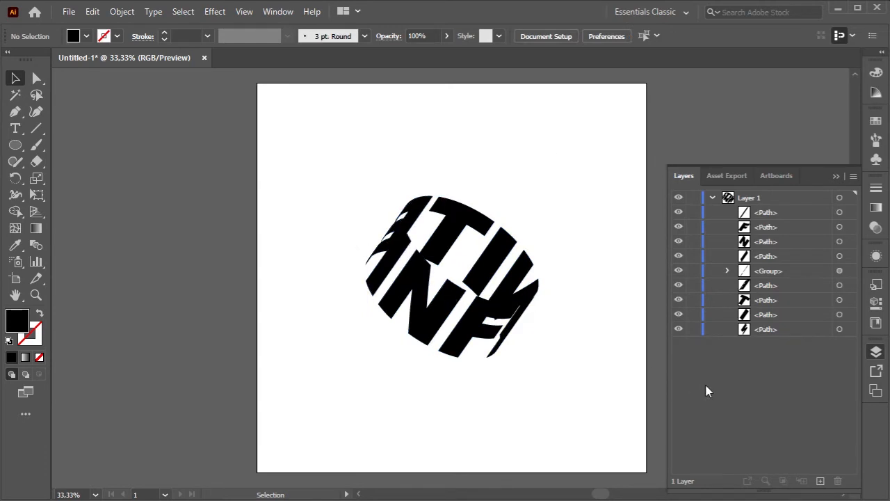
pyautogui.click(836, 176)
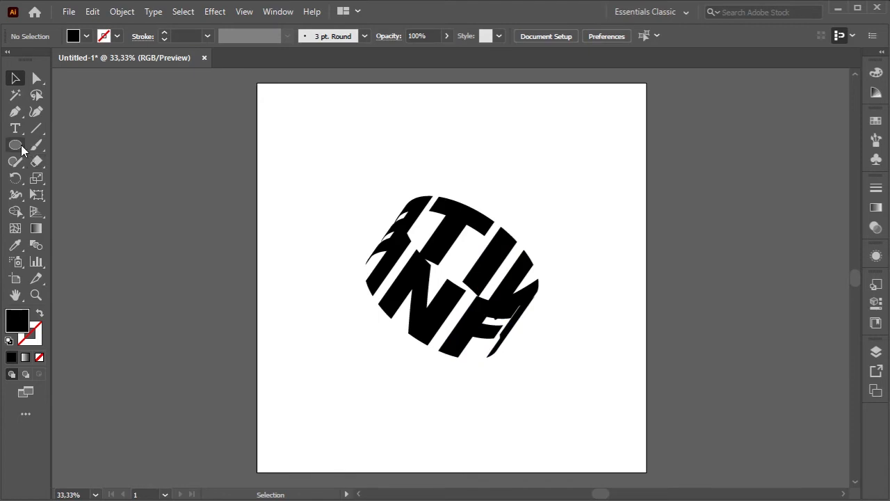
# Create a 1080 x 1080 px rectangle with the Rectangle tool.
pyautogui.moveTo(21, 145); pyautogui.dragTo(93, 145)
pyautogui.click(368, 139)
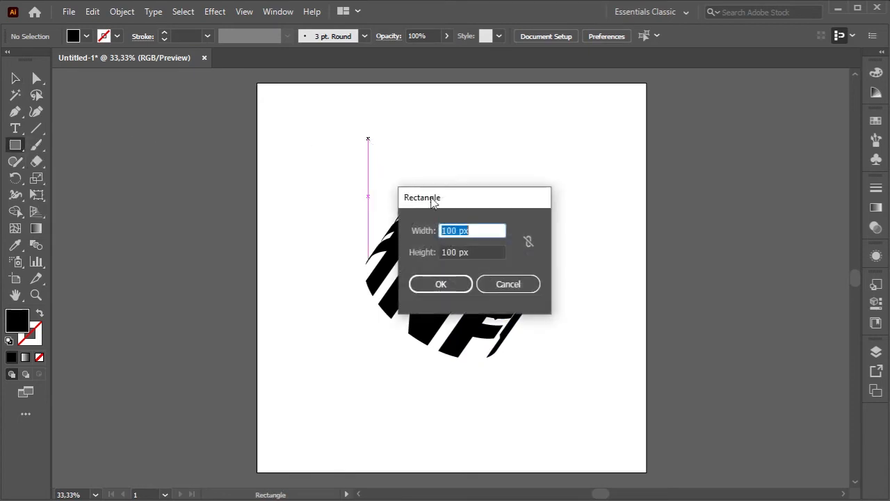
pyautogui.click(452, 231)
pyautogui.write('0')
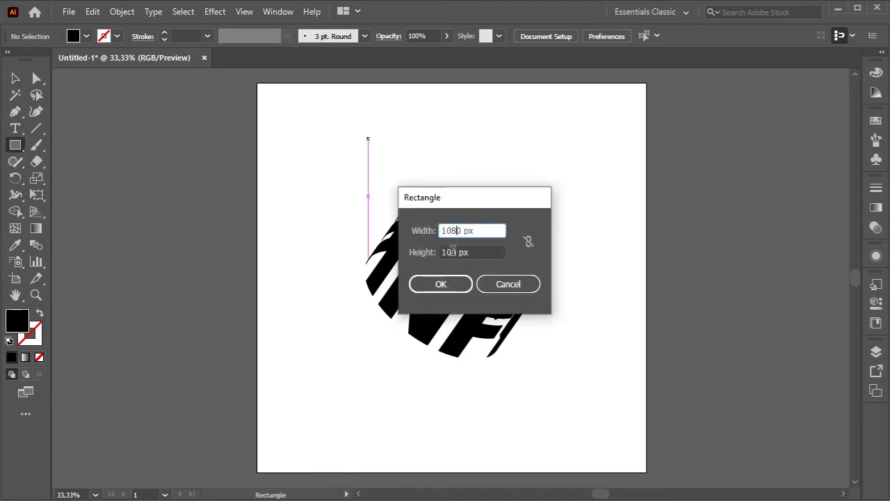
pyautogui.click(451, 252)
pyautogui.write('0')
pyautogui.click(441, 284)
# Align the rectangle to the artboard's centre horizontally and vertically.
pyautogui.click(15, 78)
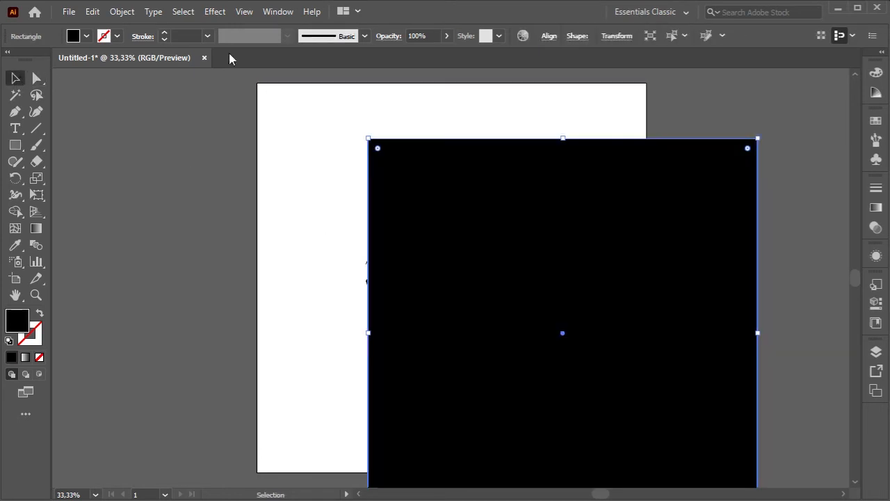
pyautogui.click(549, 35)
pyautogui.click(433, 74)
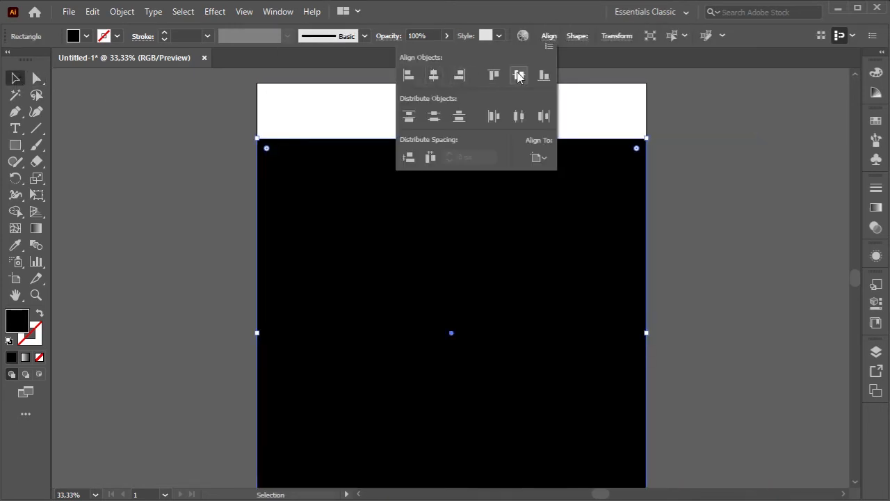
pyautogui.click(519, 74)
# Fill the rectangle with the very dark grey swatch, one shade lighter than black.
pyautogui.click(86, 36)
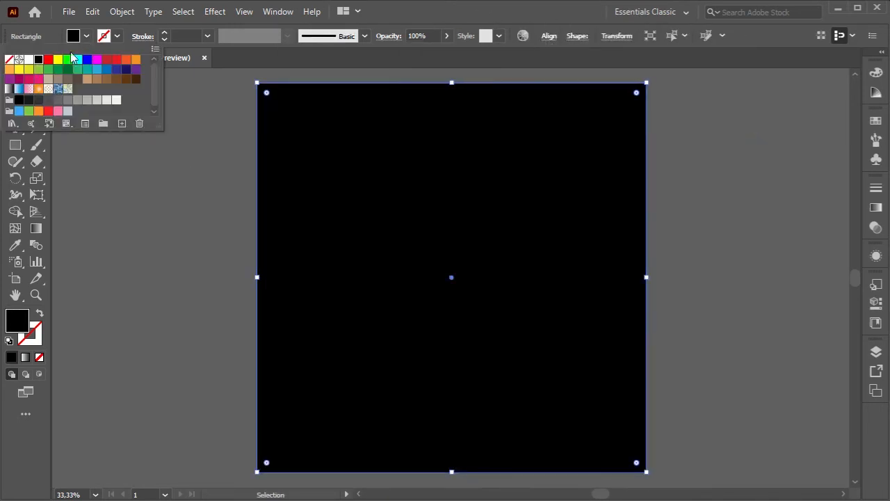
pyautogui.click(39, 100)
pyautogui.click(28, 99)
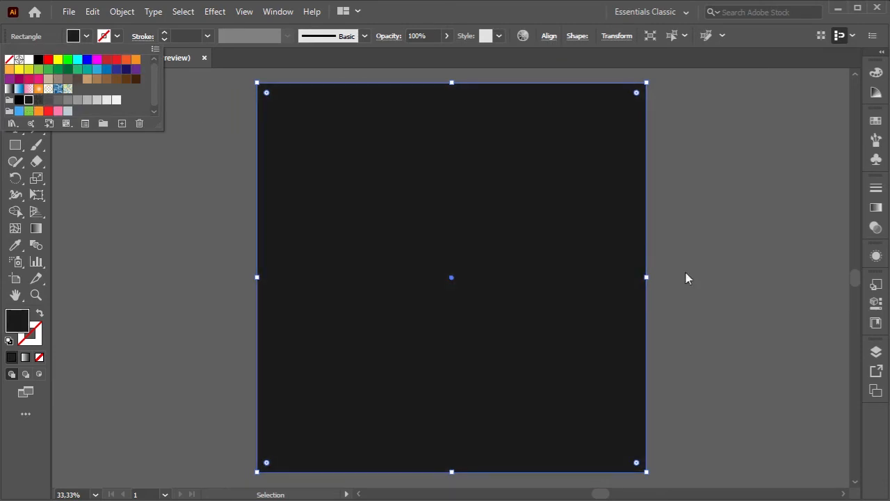
# Send the rectangle below all letter paths in Layer 1, rename it BG and lock it.
pyautogui.click(877, 353)
pyautogui.moveTo(770, 213); pyautogui.dragTo(761, 352)
pyautogui.doubleClick(766, 343)
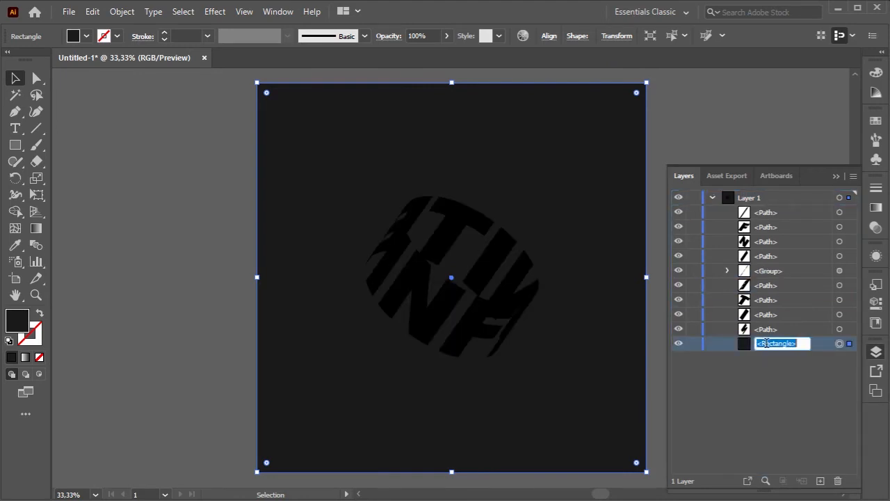
pyautogui.write('BG')
pyautogui.press('Return')
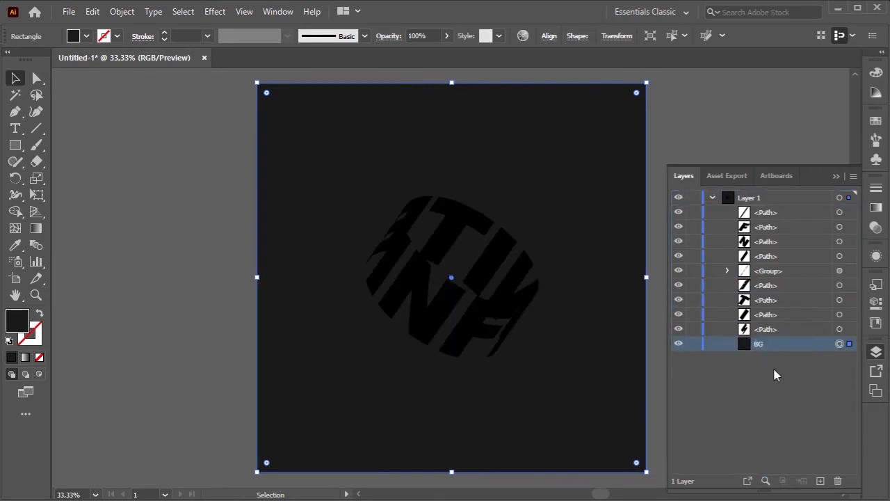
pyautogui.click(693, 344)
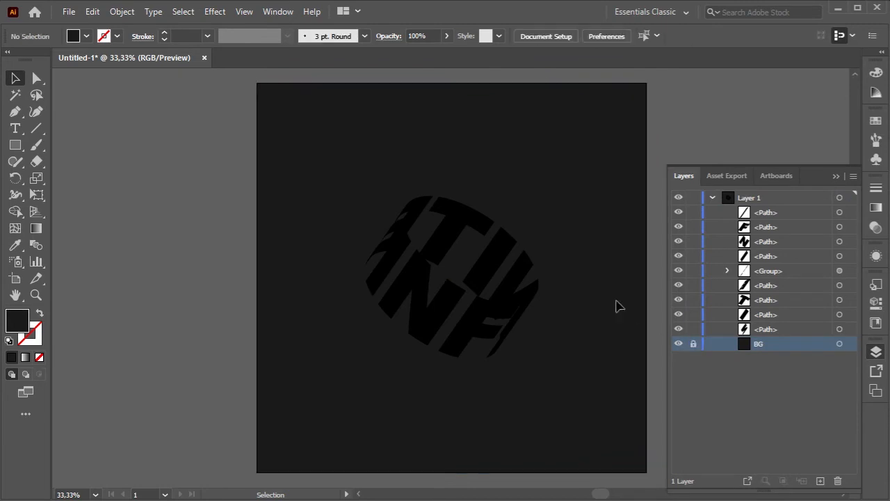
# Select all the lettering artwork, fill it with a medium grey swatch and deselect it.
pyautogui.moveTo(327, 154); pyautogui.dragTo(571, 379)
pyautogui.click(86, 36)
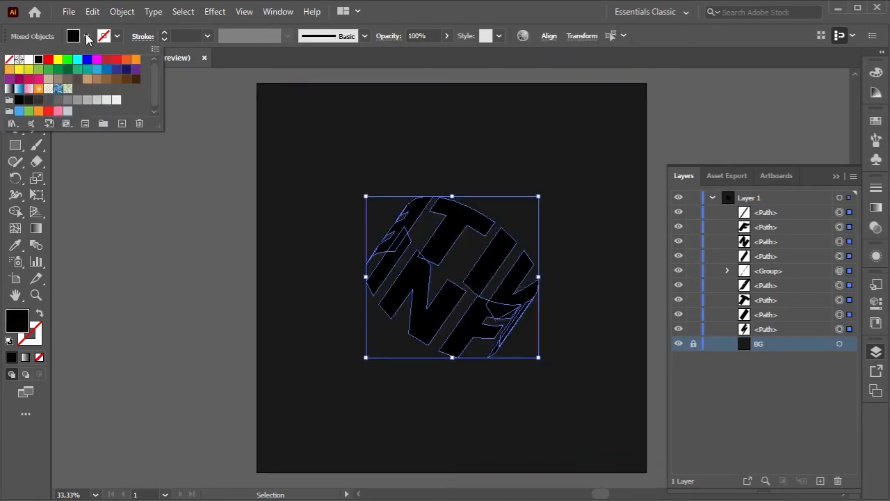
pyautogui.click(85, 102)
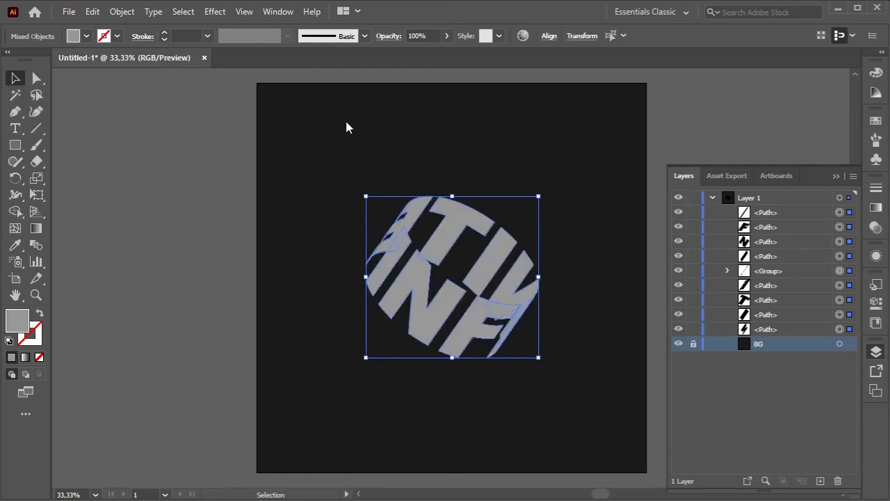
pyautogui.click(357, 136)
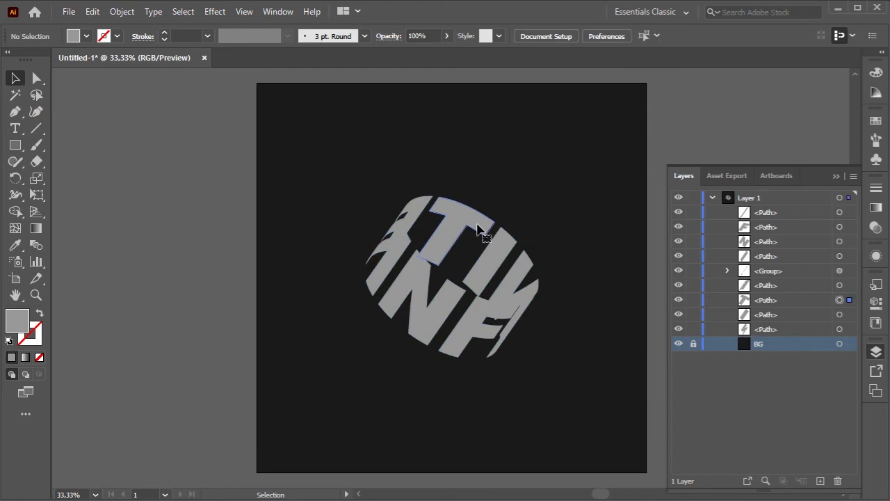
pyautogui.click(498, 233)
pyautogui.click(504, 247)
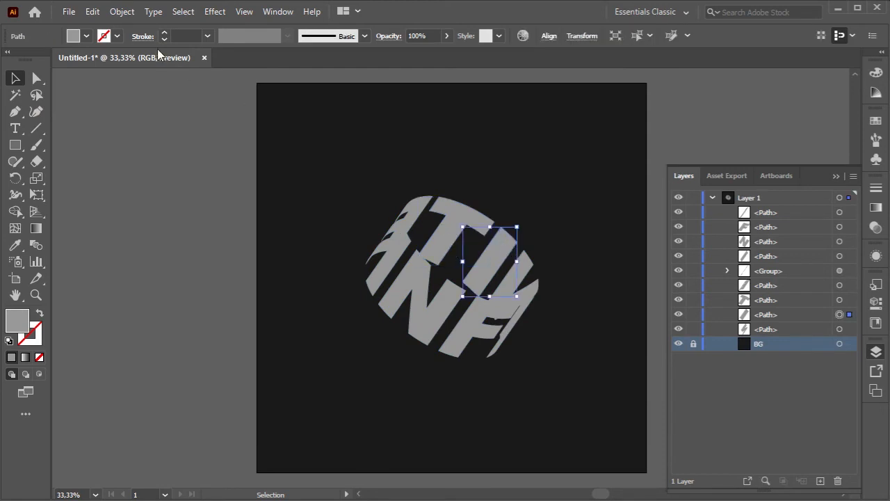
pyautogui.click(466, 186)
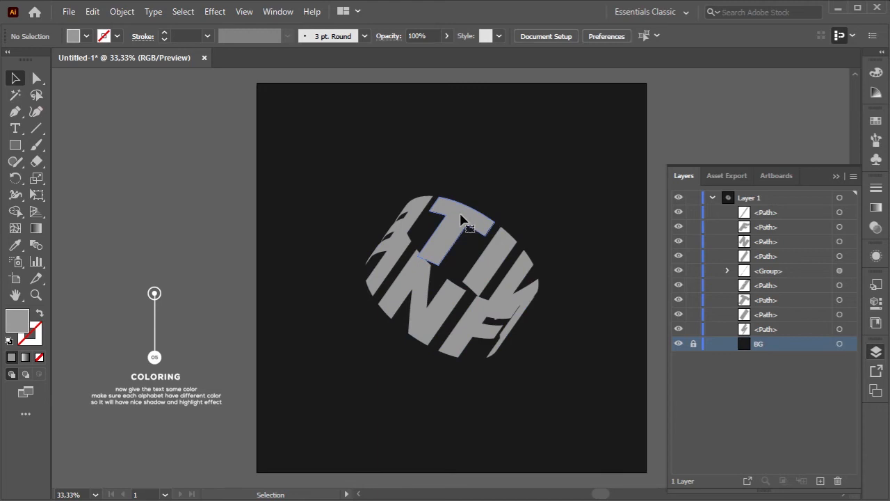
# Fill the T in the upper row with the light grey swatch two shades lighter than its medium grey.
pyautogui.click(462, 220)
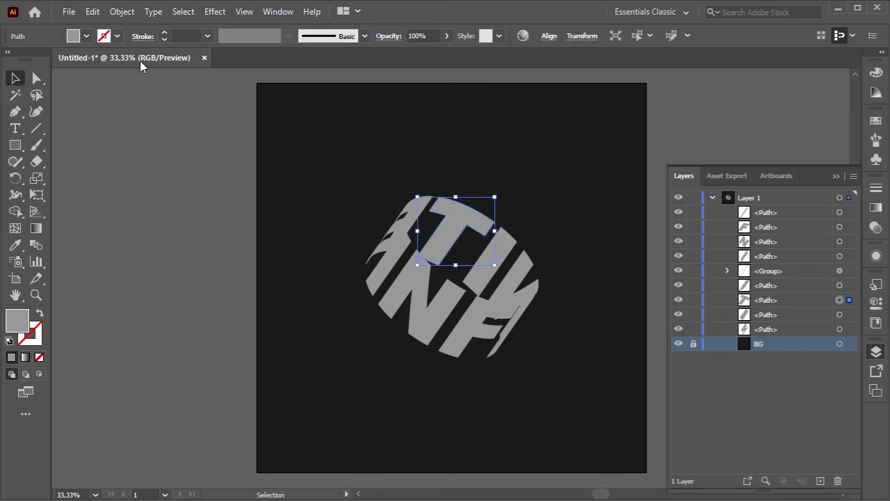
pyautogui.click(88, 36)
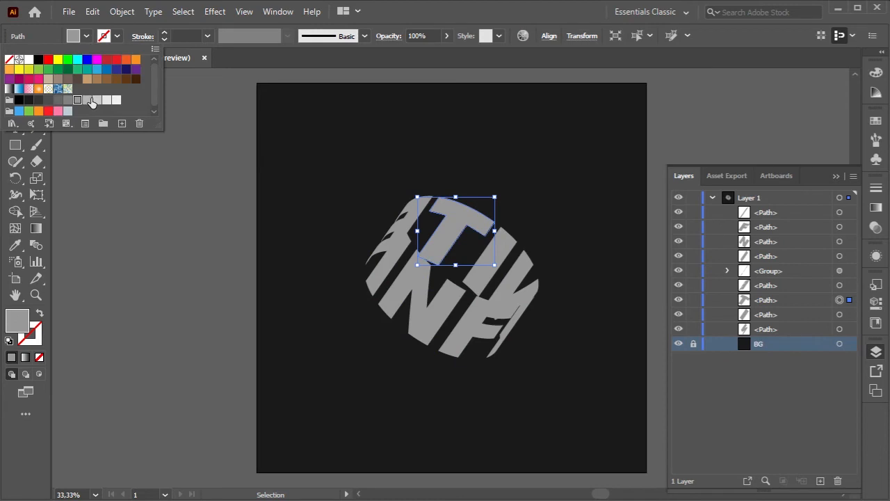
pyautogui.click(87, 100)
pyautogui.click(98, 101)
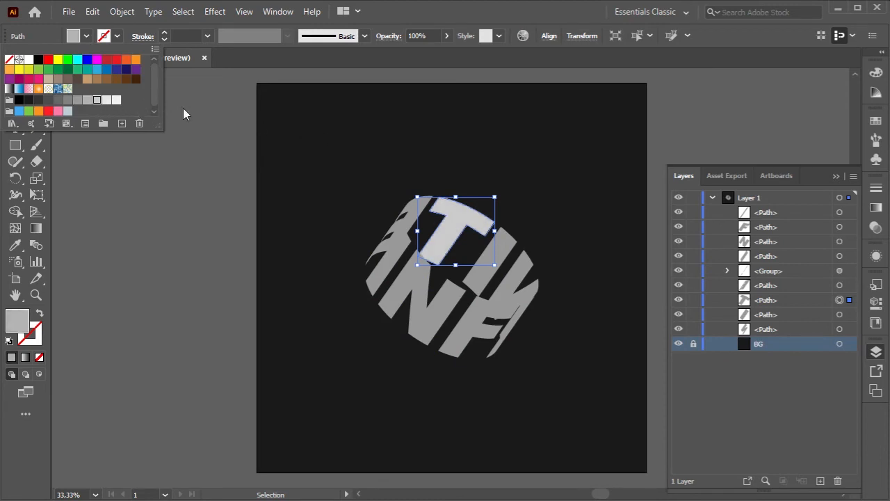
pyautogui.press('Escape')
# Fill the partial letter left of the T with the second-lightest swatch of the grey group.
pyautogui.click(396, 228)
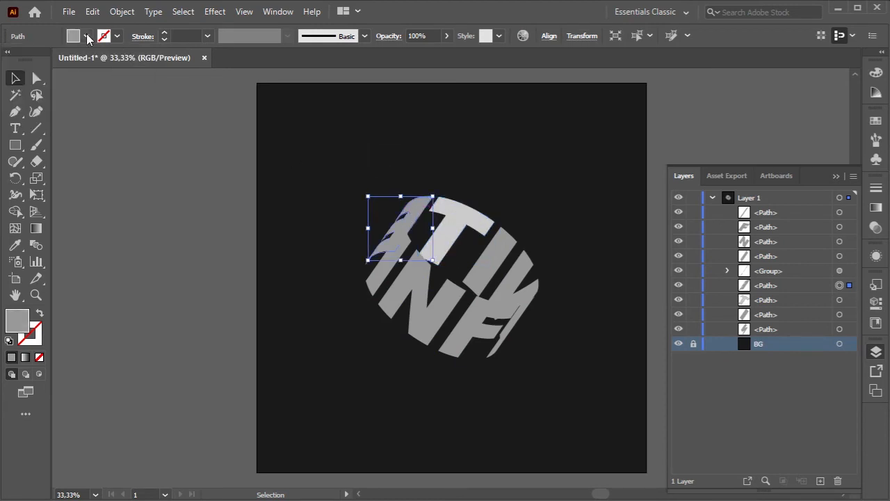
pyautogui.click(87, 37)
pyautogui.click(97, 101)
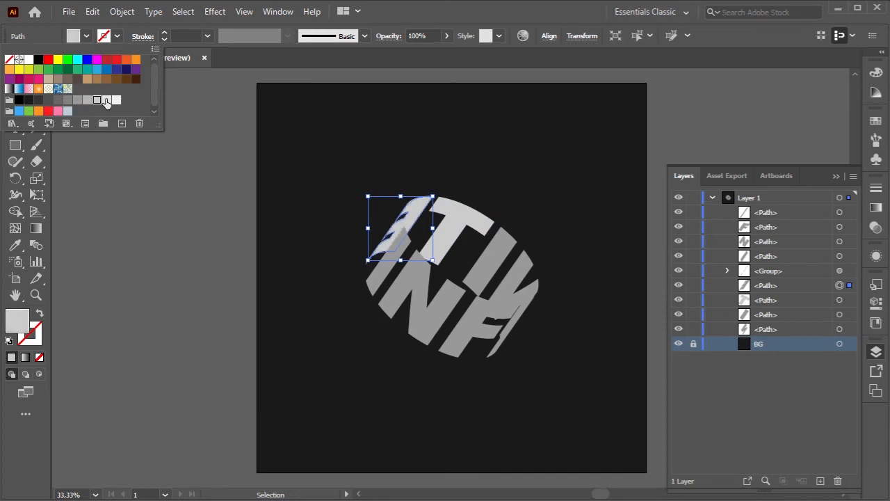
pyautogui.click(106, 100)
pyautogui.press('Escape')
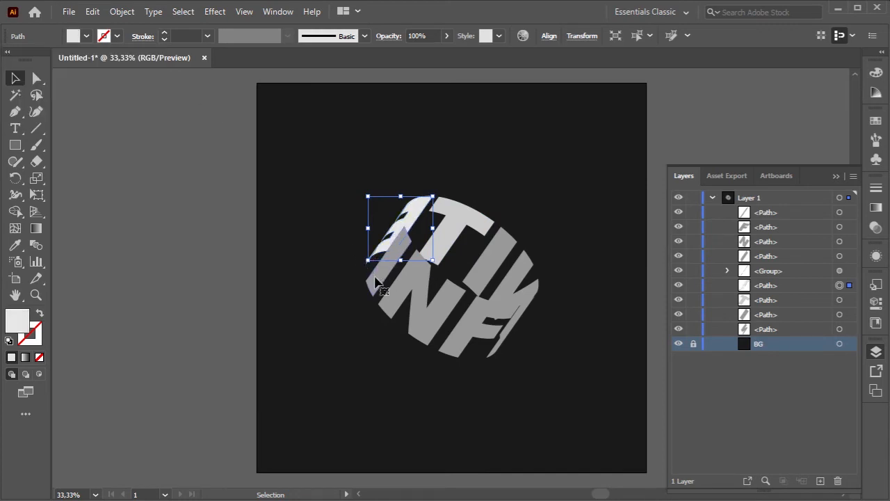
# Fill the I at the left end of the lower row with the lightest swatch of the grey group.
pyautogui.click(384, 279)
pyautogui.click(88, 37)
pyautogui.click(116, 101)
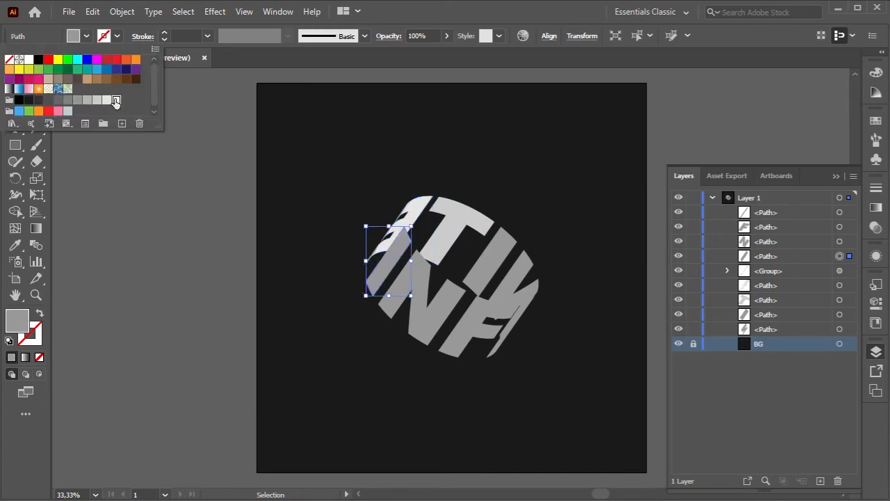
pyautogui.press('Escape')
# Fill the N in the lower row with pure white.
pyautogui.click(419, 317)
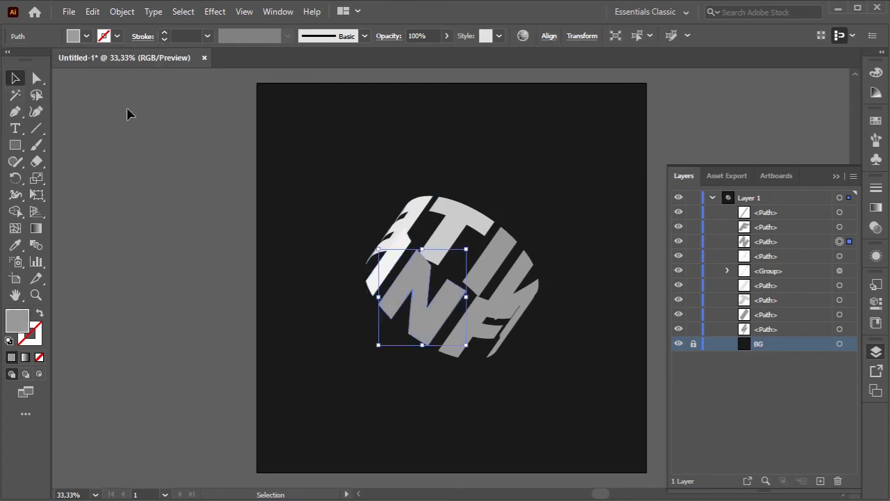
pyautogui.click(88, 37)
pyautogui.click(26, 64)
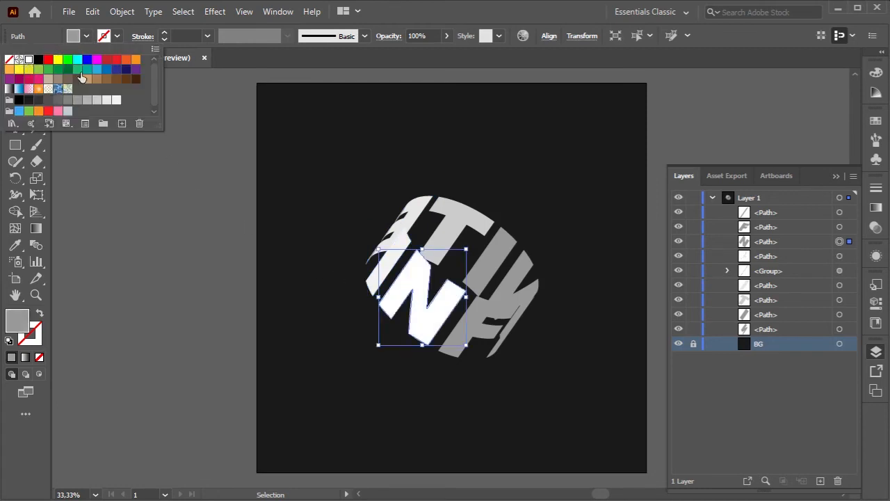
pyautogui.press('Escape')
# Fill the F in the lower row with the lightest swatch of the grey group.
pyautogui.click(490, 333)
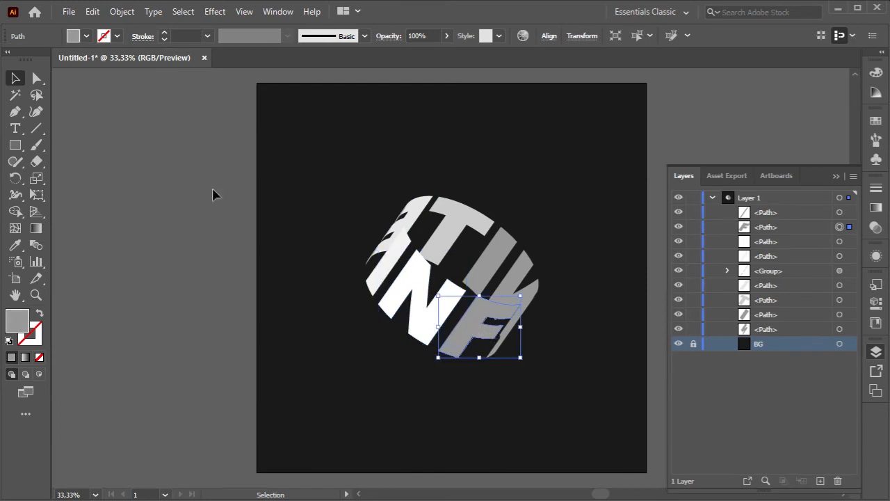
pyautogui.click(84, 37)
pyautogui.click(122, 104)
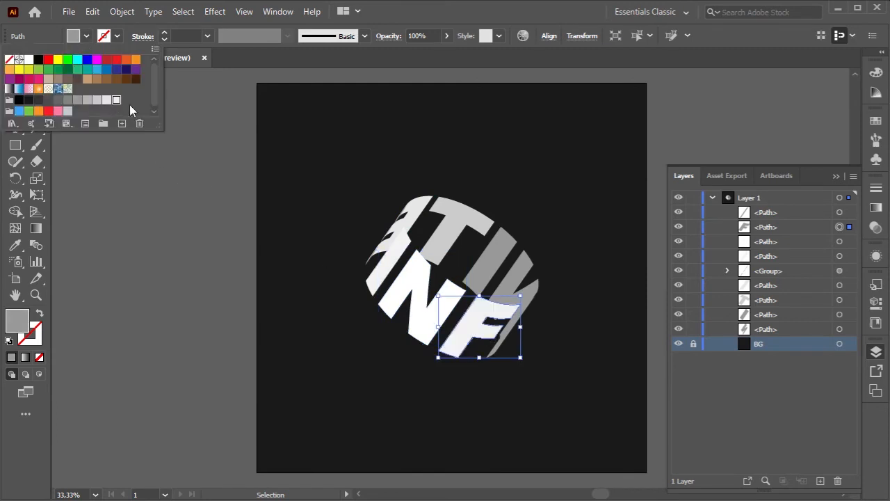
pyautogui.press('Escape')
# Fill the narrow letter on the cylinder's right edge, beside the F, with the second-lightest grey swatch.
pyautogui.click(531, 311)
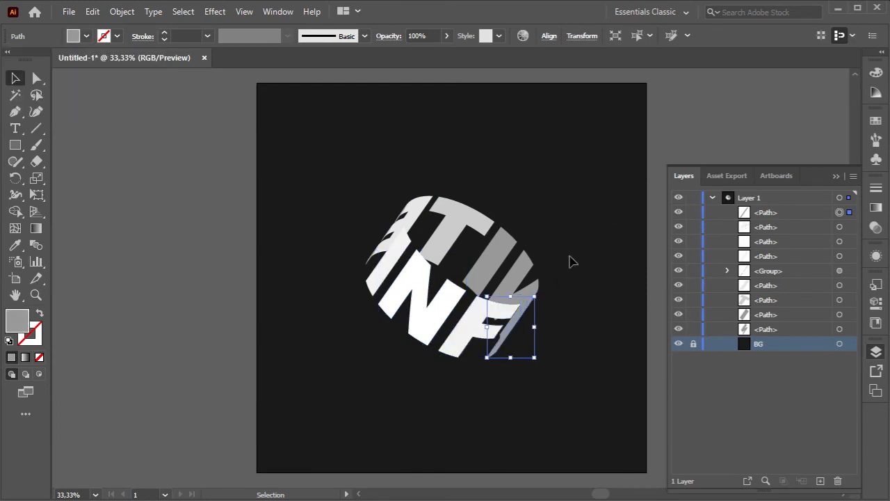
pyautogui.click(84, 37)
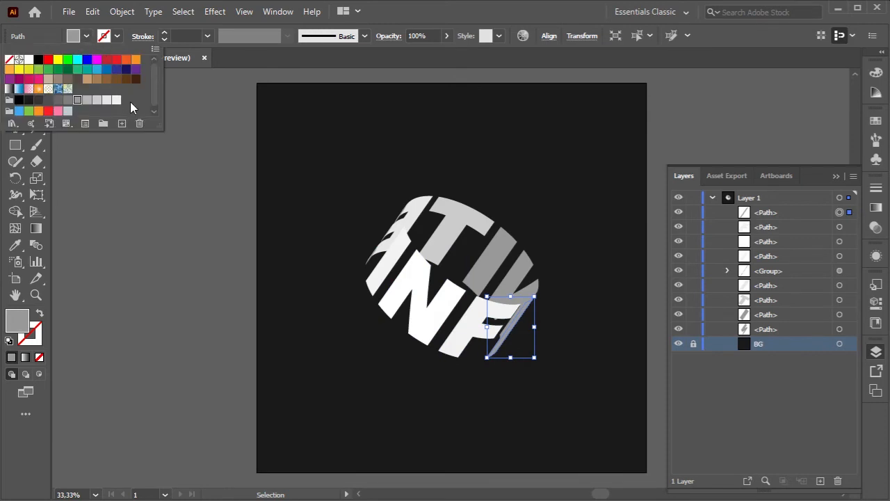
pyautogui.click(107, 102)
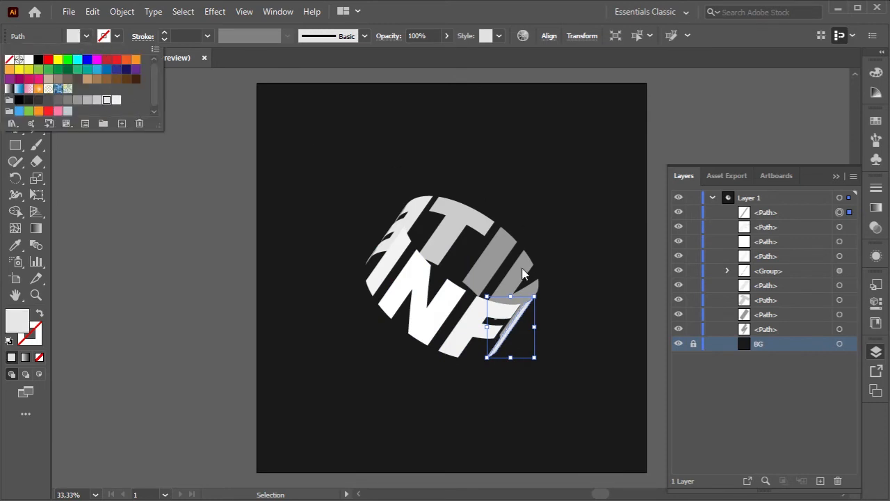
pyautogui.click(523, 270)
# Fill the partial letter at the right end of the upper row one shade lighter than medium grey and deselect it.
pyautogui.click(518, 270)
pyautogui.click(87, 36)
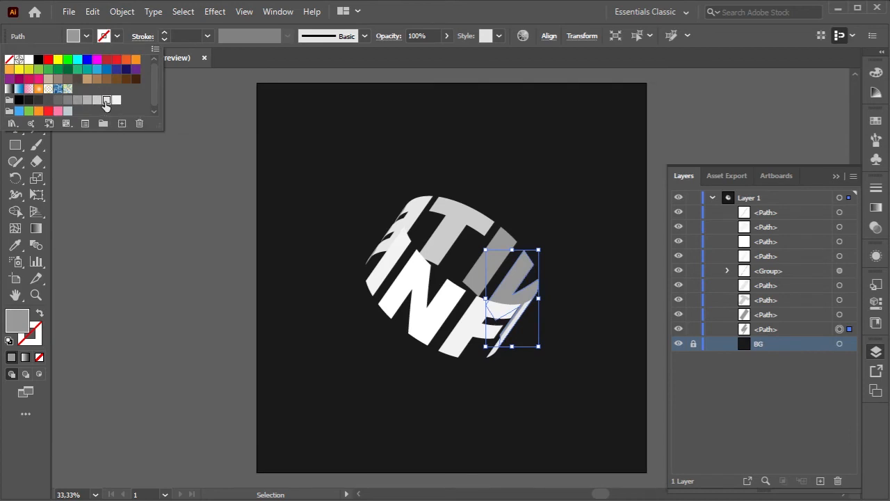
pyautogui.click(88, 101)
pyautogui.click(88, 101)
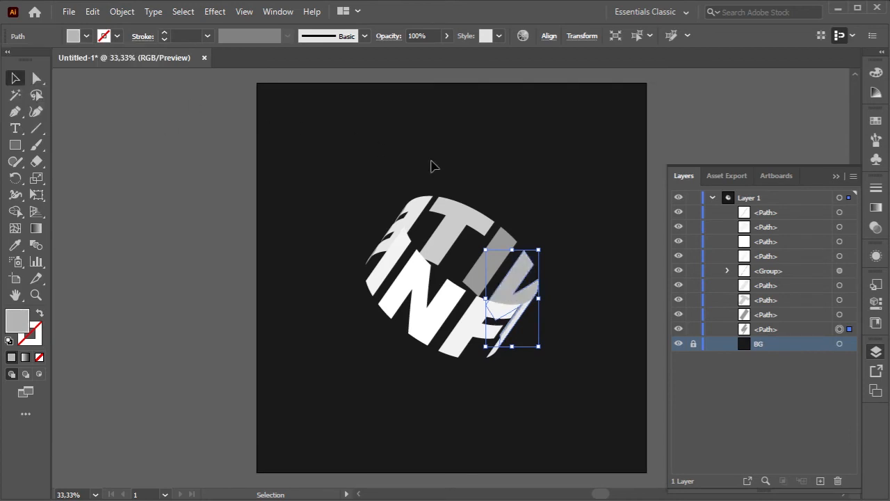
pyautogui.click(479, 173)
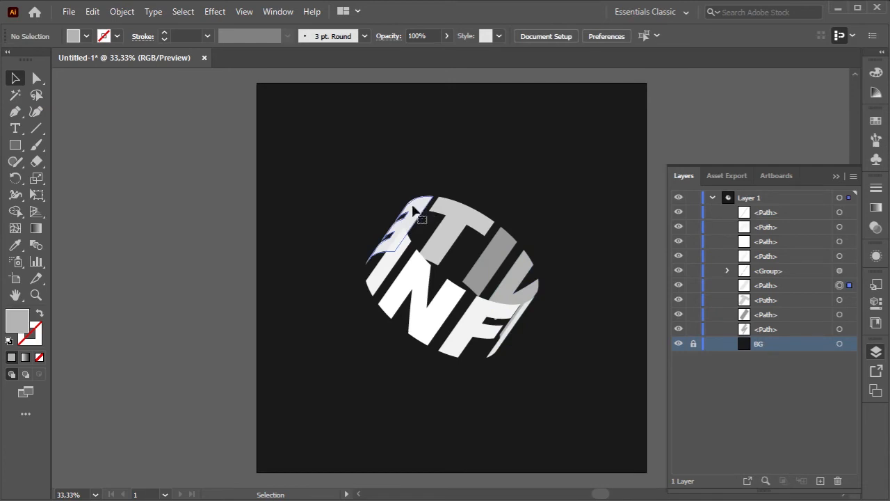
# Refill the partial letter left of the T with the same light grey swatch as the T and deselect it.
pyautogui.click(423, 212)
pyautogui.click(86, 36)
pyautogui.click(94, 103)
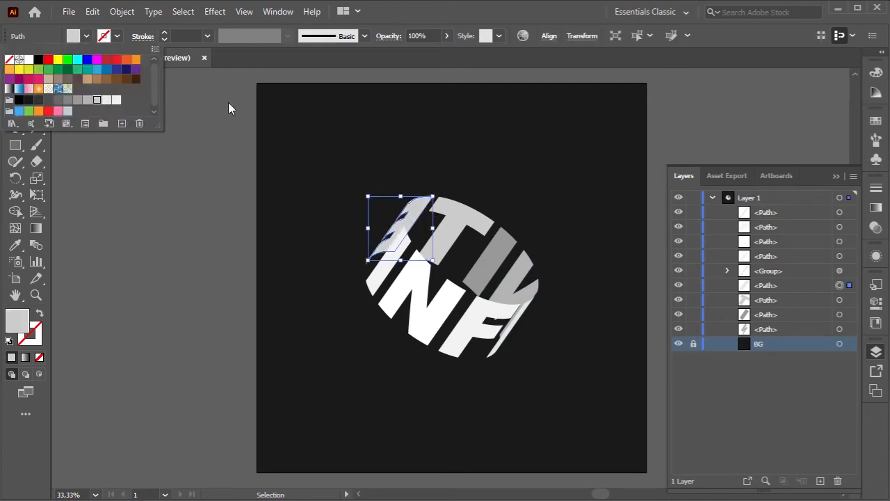
pyautogui.click(248, 109)
pyautogui.click(252, 109)
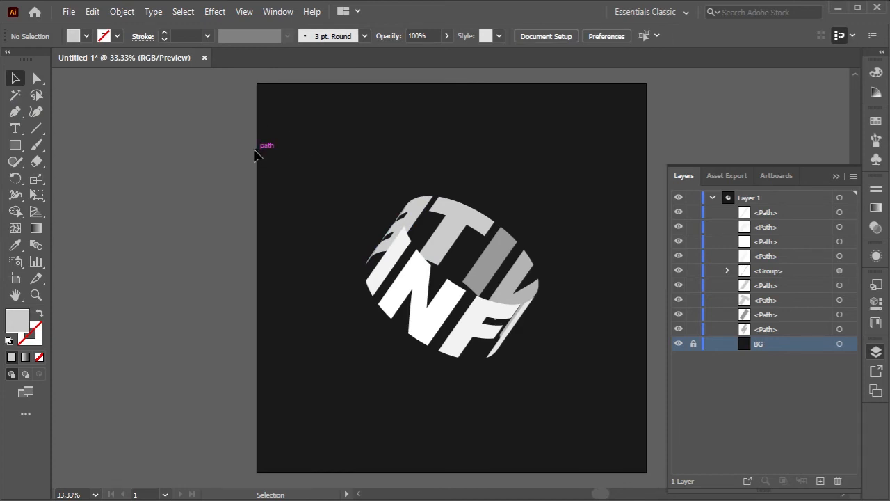
# Select all the cylinder lettering, group it into one object and collapse the layer list.
pyautogui.click(717, 383)
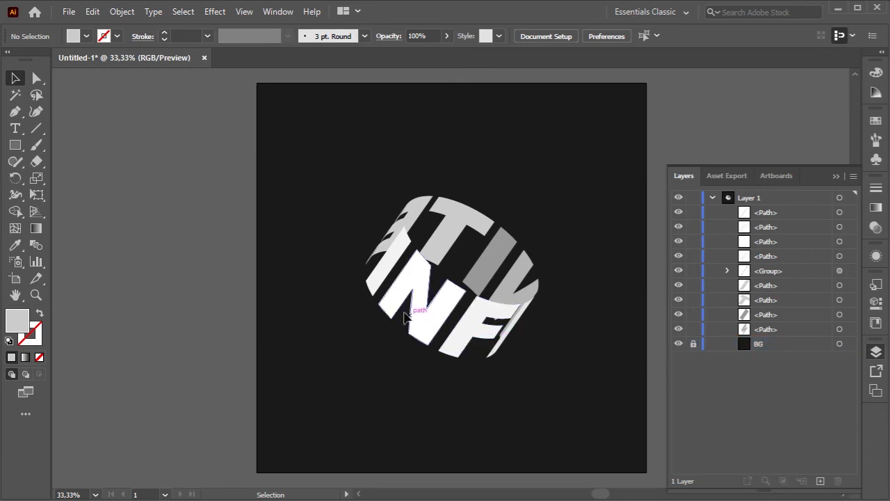
pyautogui.moveTo(315, 157); pyautogui.dragTo(581, 422)
pyautogui.rightClick(461, 221)
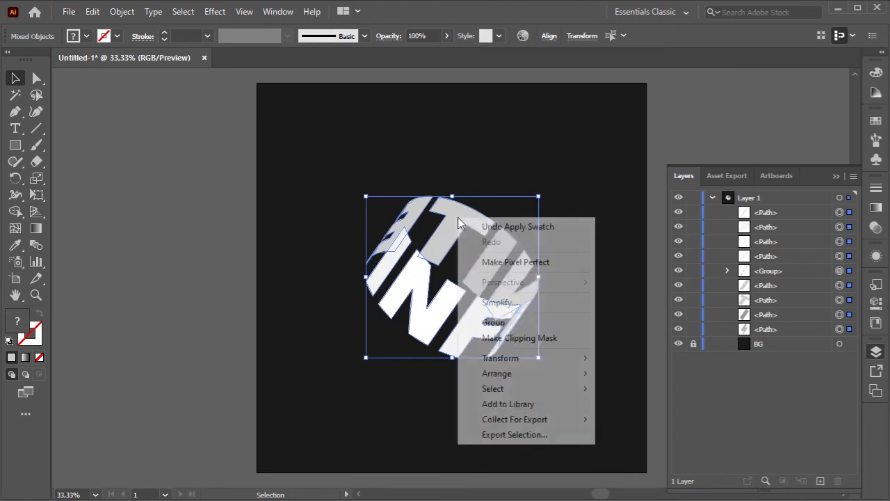
pyautogui.click(497, 323)
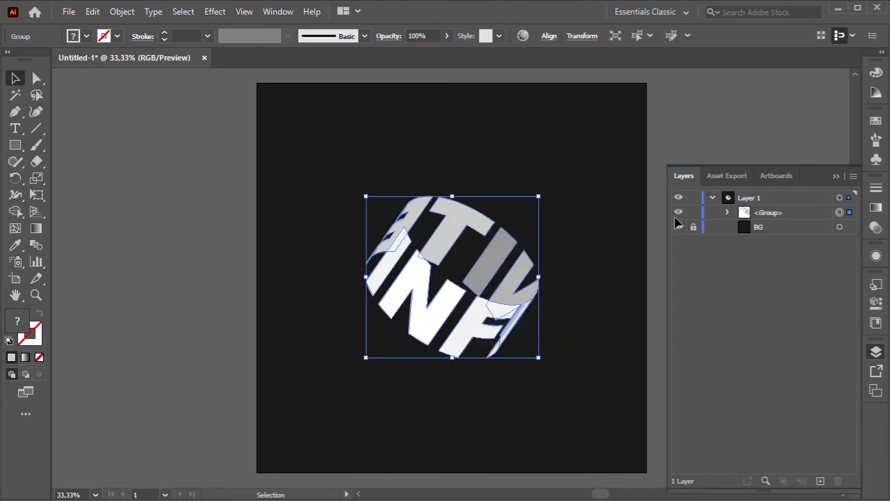
pyautogui.click(836, 176)
# Scale the lettering group down slightly about its centre, keeping its proportions, and deselect it.
pyautogui.click(506, 149)
pyautogui.click(467, 224)
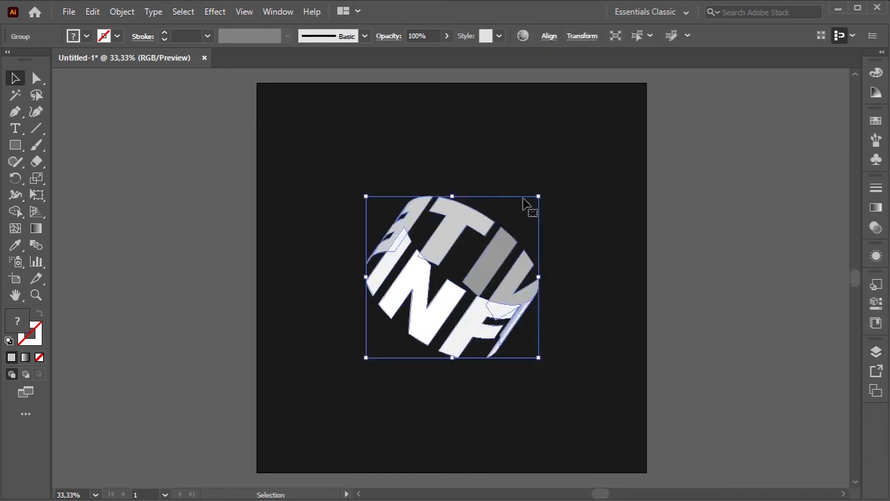
pyautogui.moveTo(539, 196); pyautogui.dragTo(529, 205)
pyautogui.click(506, 125)
# Align the lettering group to the artboard's centre horizontally and vertically, then deselect it.
pyautogui.click(449, 231)
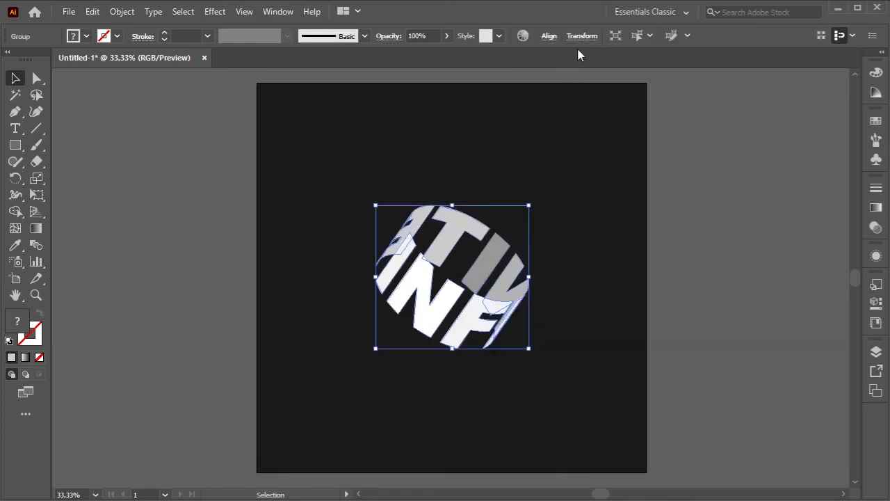
pyautogui.click(550, 39)
pyautogui.click(433, 74)
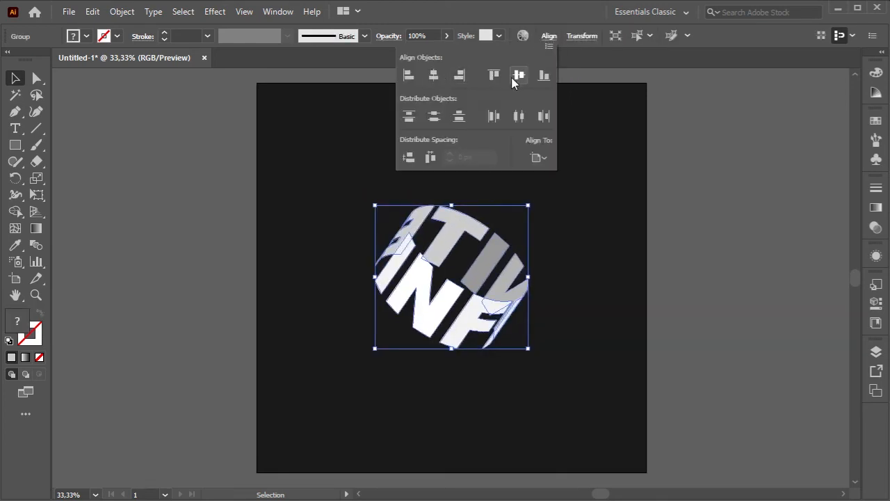
pyautogui.click(519, 74)
pyautogui.click(350, 132)
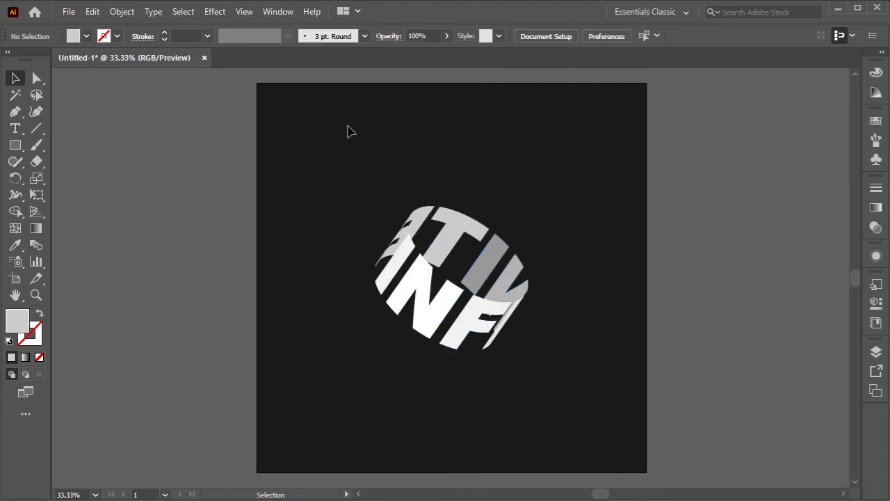
# Place a point text above the cylinder near the artboard's top edge and set its font style to 75 Bold.
pyautogui.click(16, 129)
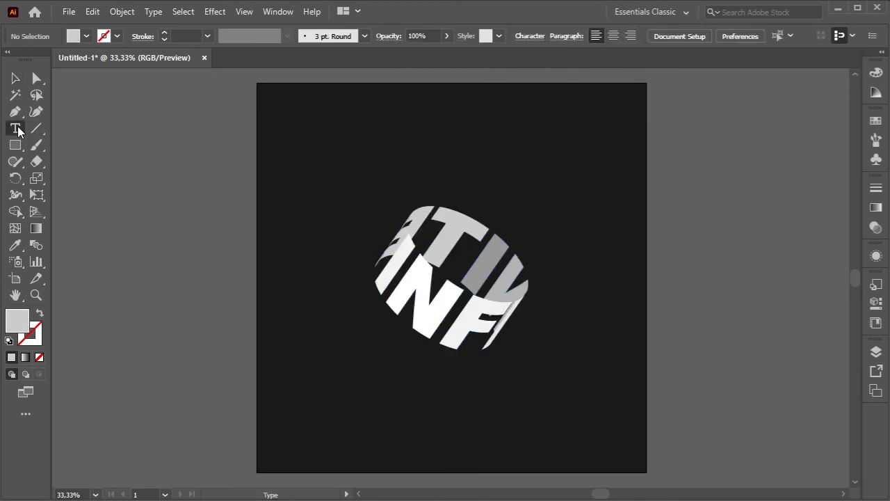
pyautogui.click(433, 128)
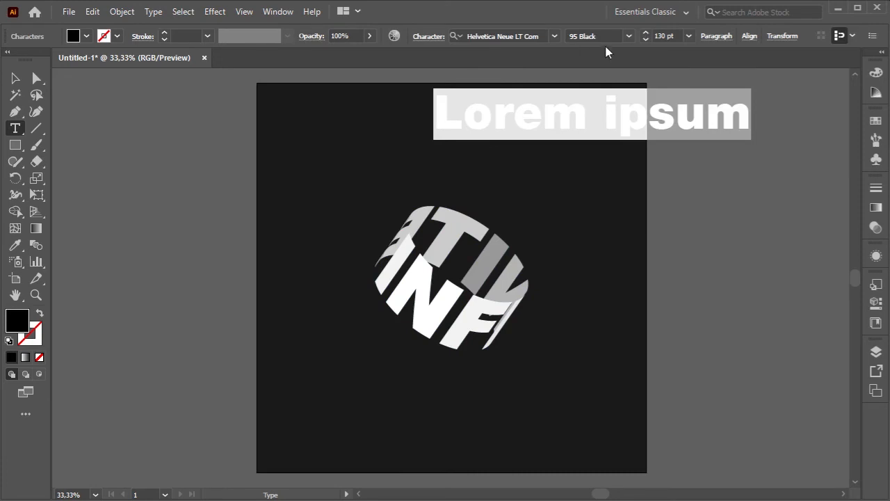
pyautogui.click(629, 36)
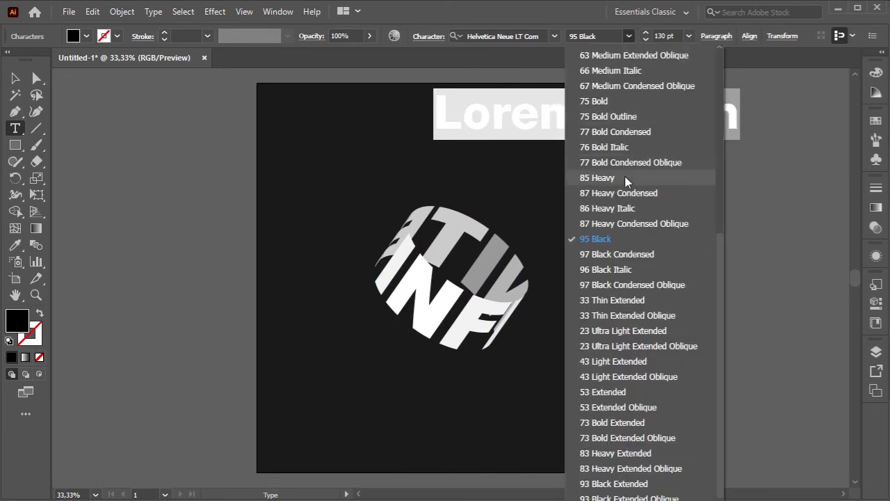
pyautogui.click(610, 101)
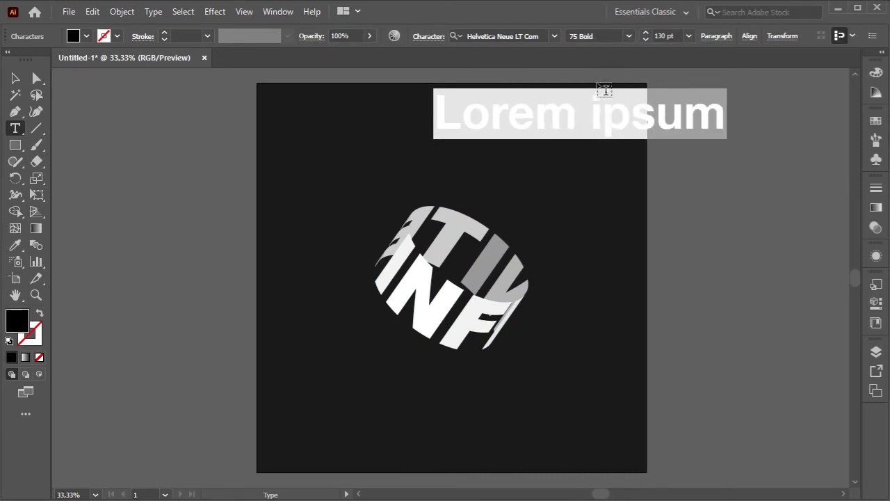
# Reduce the placeholder text's font size to 25 pt.
pyautogui.keyDown('shift'); pyautogui.click(646, 40); pyautogui.keyUp('shift')
pyautogui.keyDown('shift'); pyautogui.click(645, 40); pyautogui.keyUp('shift')
pyautogui.keyDown('shift'); pyautogui.click(646, 40); pyautogui.keyUp('shift')
pyautogui.keyDown('shift'); pyautogui.click(646, 40); pyautogui.keyUp('shift')
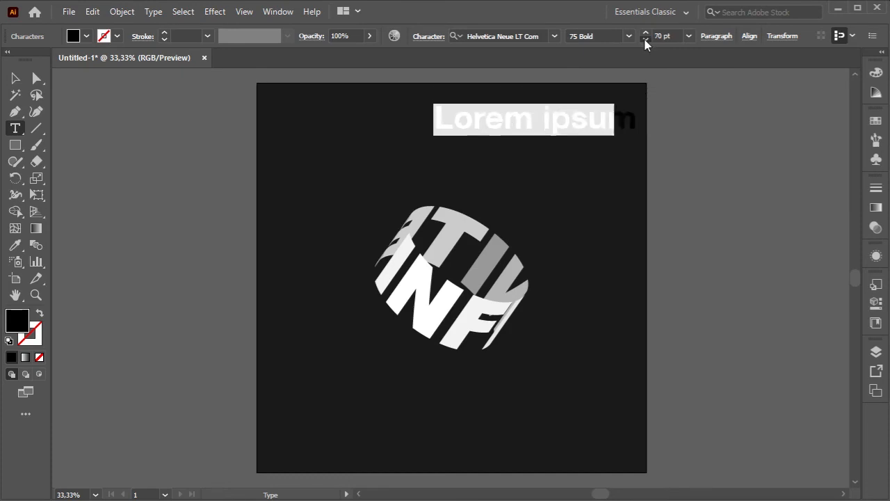
pyautogui.keyDown('shift'); pyautogui.click(646, 40); pyautogui.keyUp('shift')
pyautogui.keyDown('shift'); pyautogui.click(646, 39); pyautogui.keyUp('shift')
pyautogui.keyDown('shift'); pyautogui.click(645, 39); pyautogui.keyUp('shift')
pyautogui.keyDown('shift'); pyautogui.click(646, 39); pyautogui.keyUp('shift')
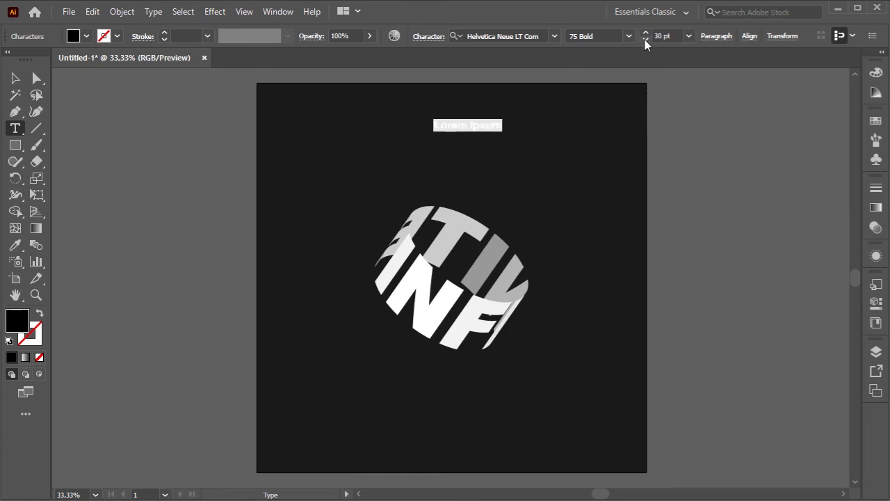
pyautogui.click(646, 40)
pyautogui.click(646, 40)
pyautogui.click(645, 40)
pyautogui.click(645, 40)
pyautogui.click(646, 39)
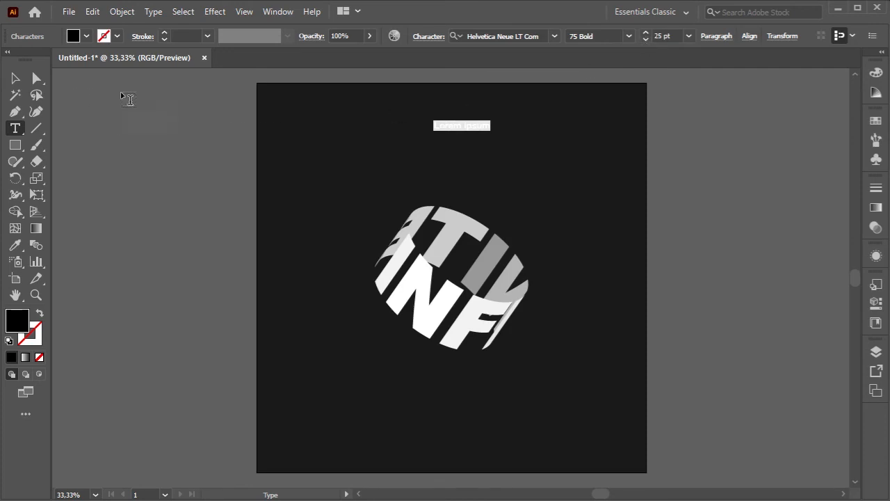
# Replace the placeholder text with a small caption starting with ORION and finish editing it.
pyautogui.click(446, 123)
pyautogui.hotkey('ctrl', 'a')
pyautogui.write('OF')
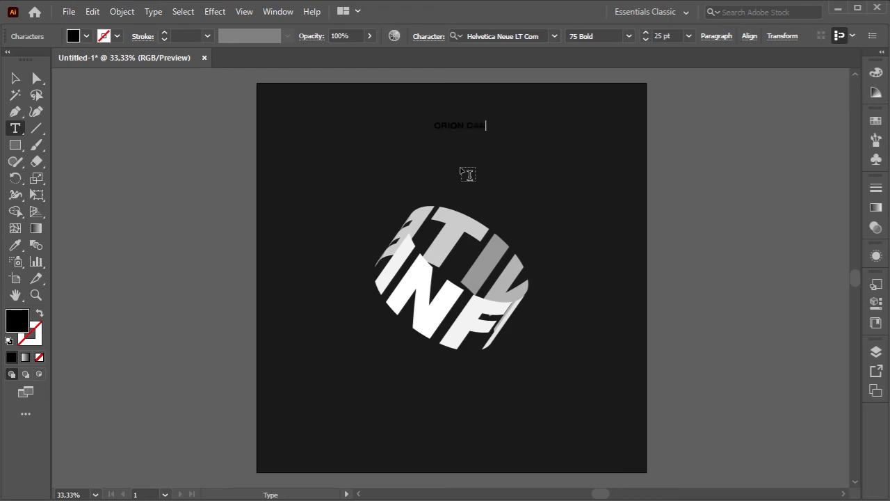
pyautogui.click(15, 78)
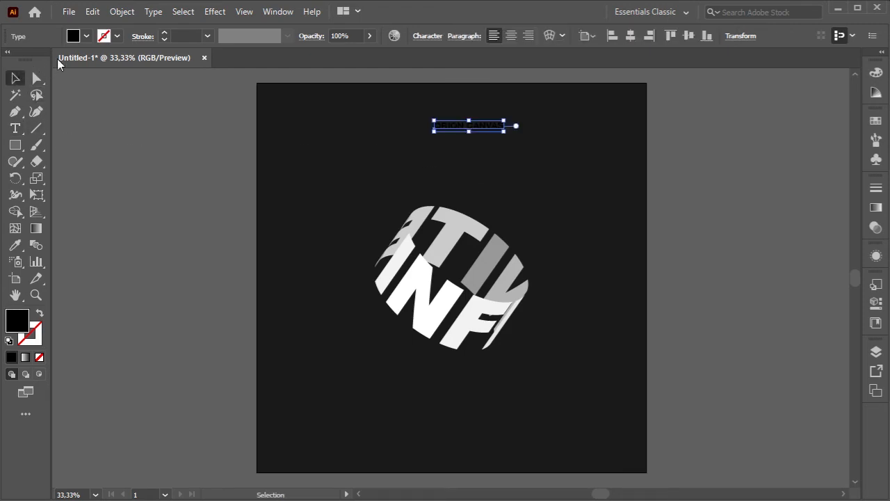
# Fill the ORION CANVAS caption with off-white and move it up towards the artboard's top-right area, then deselect it.
pyautogui.click(85, 38)
pyautogui.click(115, 99)
pyautogui.click(300, 124)
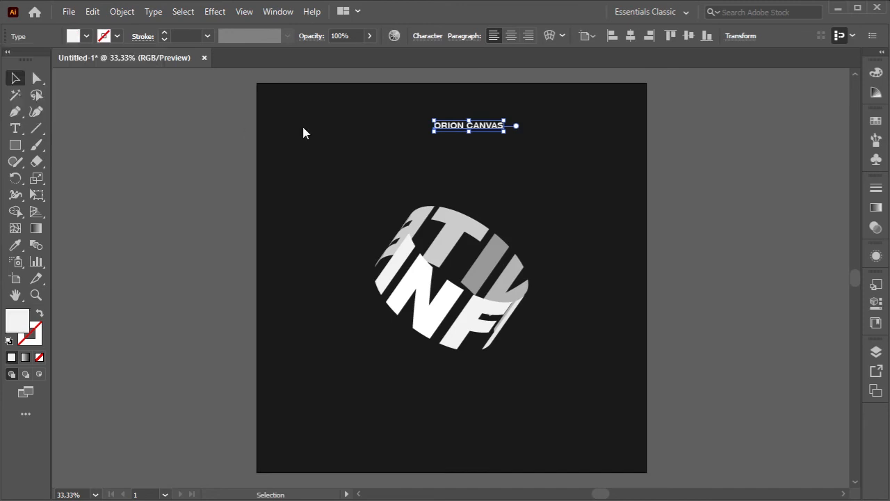
pyautogui.click(381, 137)
pyautogui.moveTo(469, 129); pyautogui.dragTo(540, 119)
pyautogui.click(258, 153)
# Add a CYLINDER TEXT EFFECT caption below the cylinder on the left and sample its fill from the ORION CANVAS caption.
pyautogui.click(15, 128)
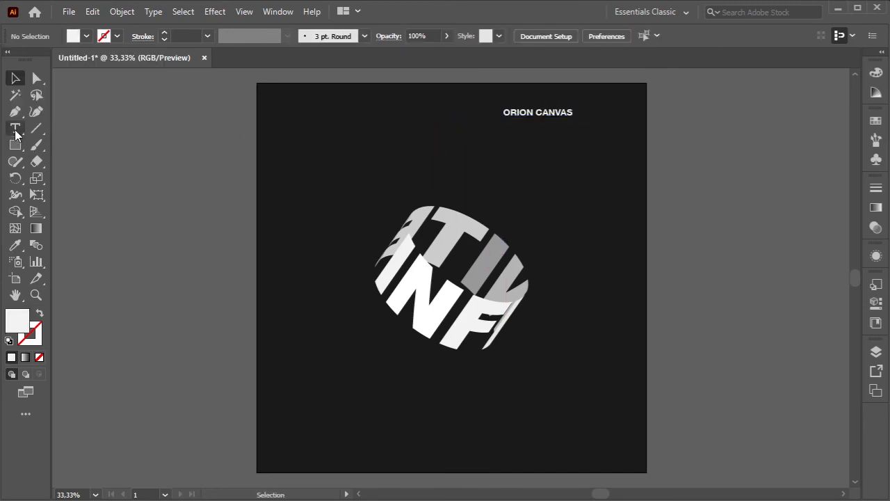
pyautogui.click(342, 393)
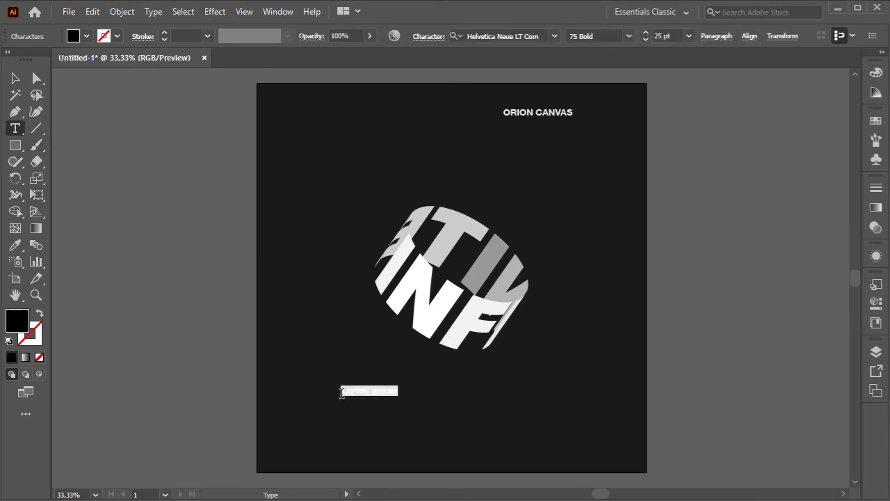
pyautogui.write('CR')
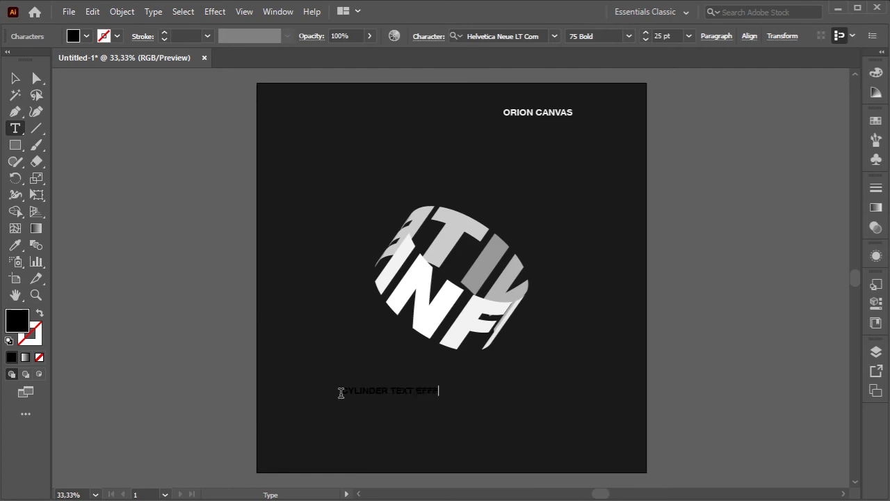
pyautogui.click(15, 78)
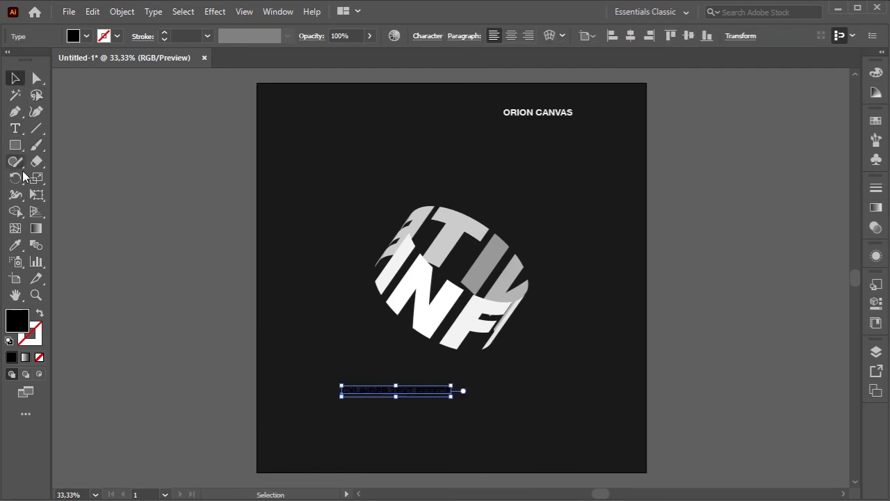
pyautogui.click(16, 245)
pyautogui.click(518, 112)
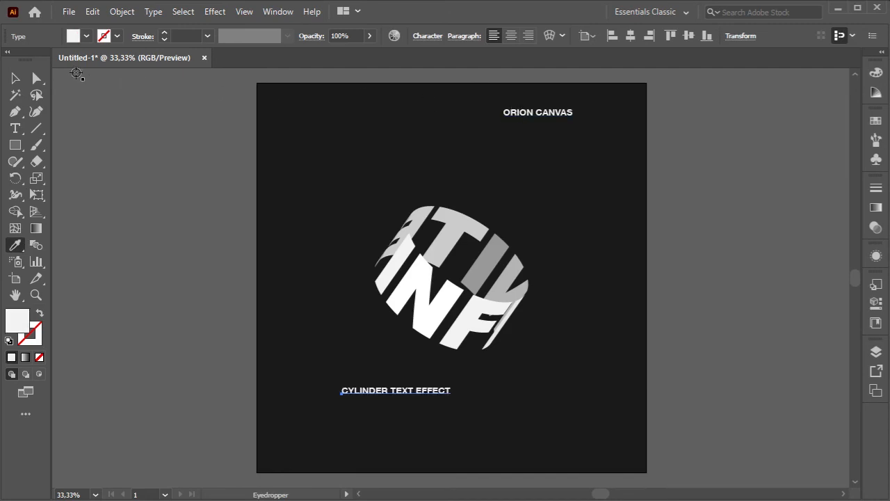
# Add a GRAPHIC DESIGN caption below the cylinder on the right and sample its fill from the CYLINDER TEXT EFFECT caption.
pyautogui.click(15, 128)
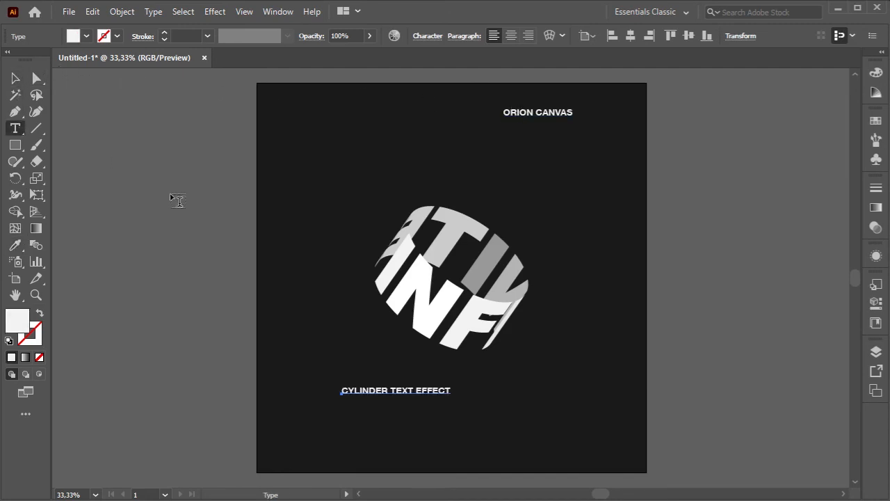
pyautogui.click(526, 382)
pyautogui.write('GRAPHIC DESIGN')
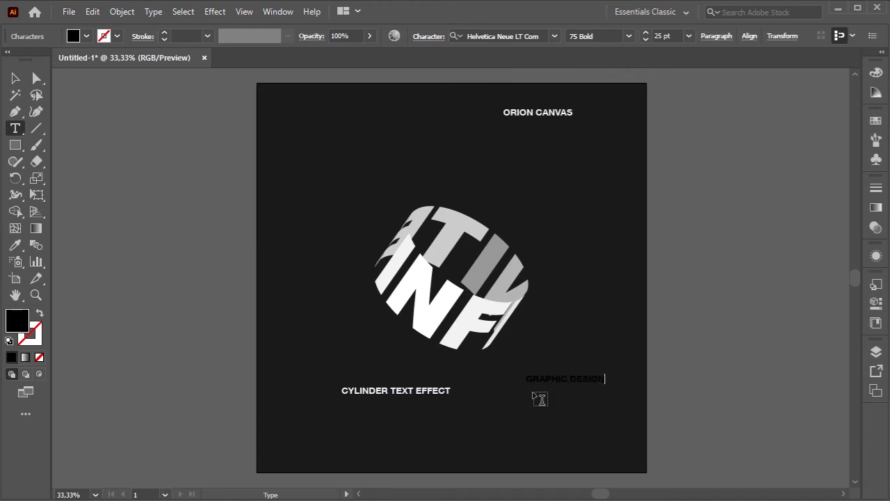
pyautogui.click(15, 245)
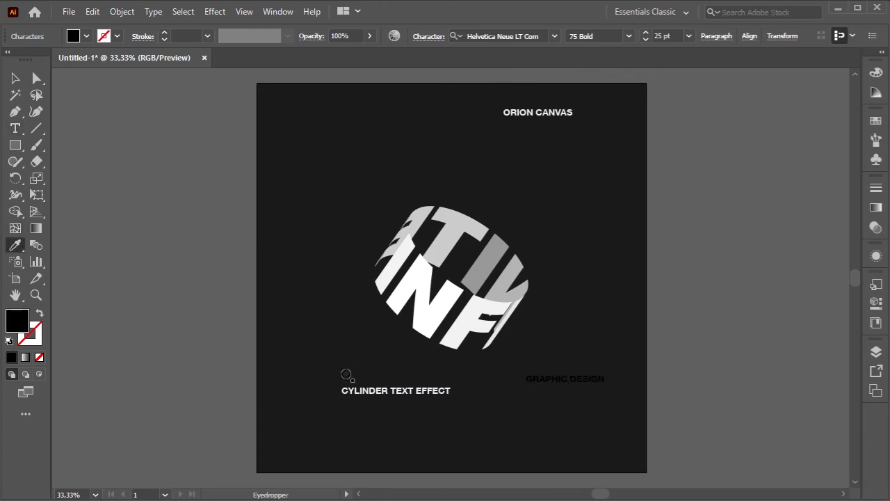
pyautogui.click(358, 390)
pyautogui.click(16, 78)
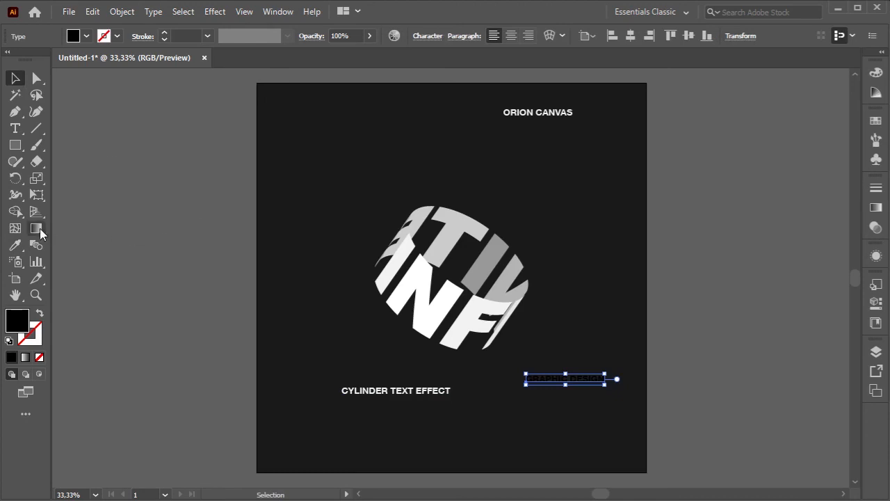
pyautogui.click(15, 245)
pyautogui.click(369, 391)
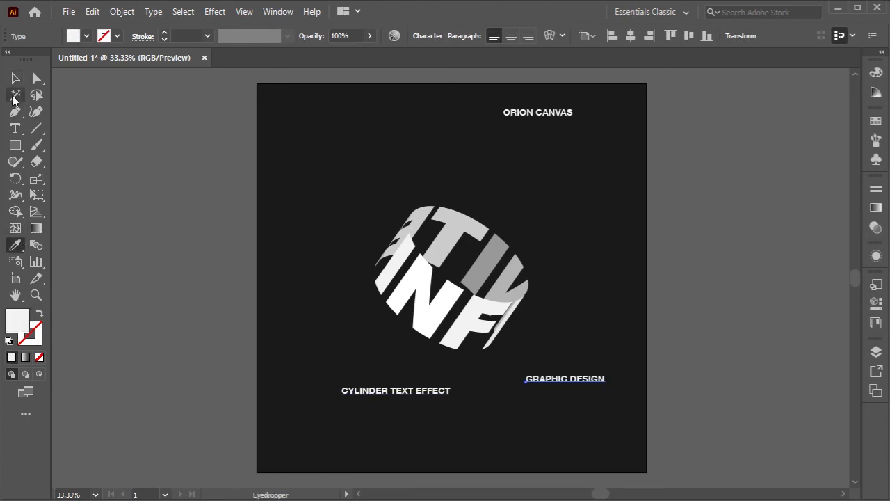
# Align the CYLINDER TEXT EFFECT caption to the artboard's left and bottom edges.
pyautogui.click(15, 78)
pyautogui.click(383, 368)
pyautogui.click(396, 394)
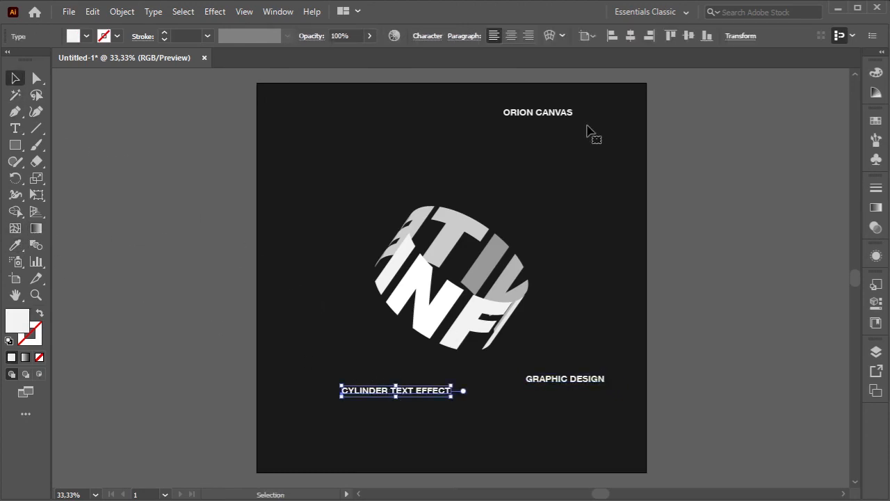
pyautogui.click(613, 36)
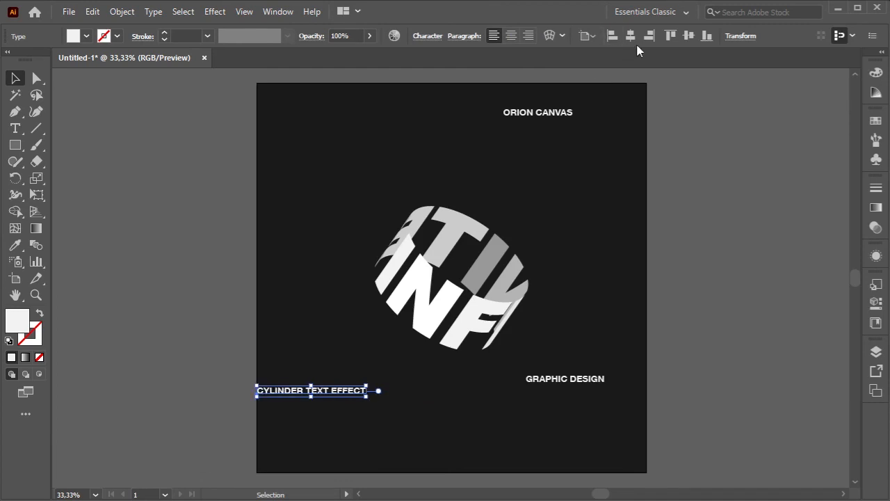
pyautogui.click(707, 36)
# Align the GRAPHIC DESIGN caption to the artboard's bottom and right edges.
pyautogui.moveTo(557, 335); pyautogui.dragTo(589, 425)
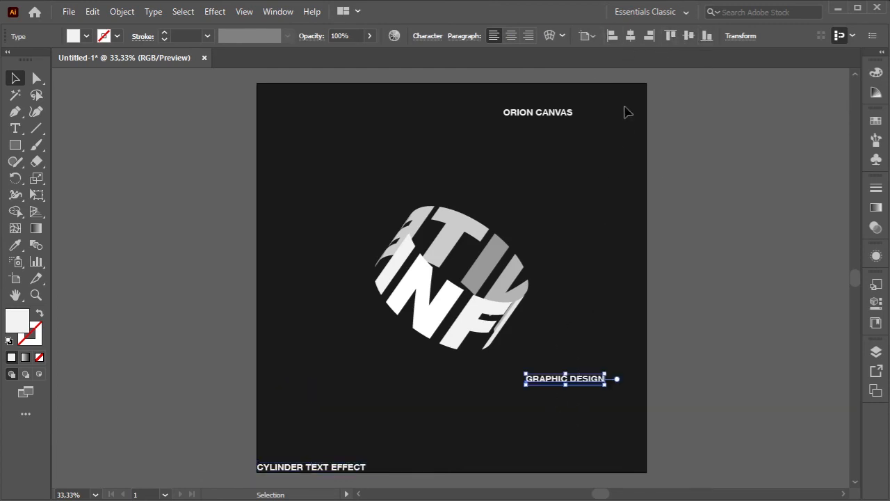
pyautogui.click(706, 37)
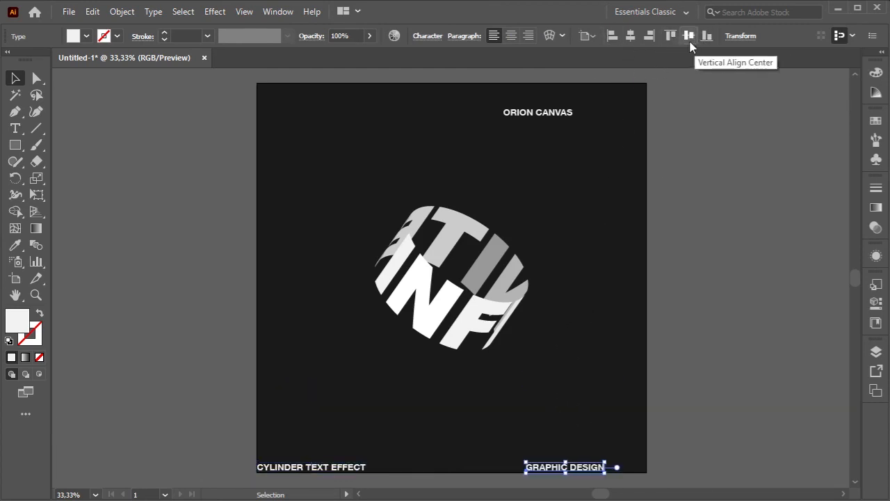
pyautogui.click(649, 36)
# Align the ORION CANVAS caption to the artboard's top and right edges.
pyautogui.moveTo(604, 100); pyautogui.dragTo(567, 123)
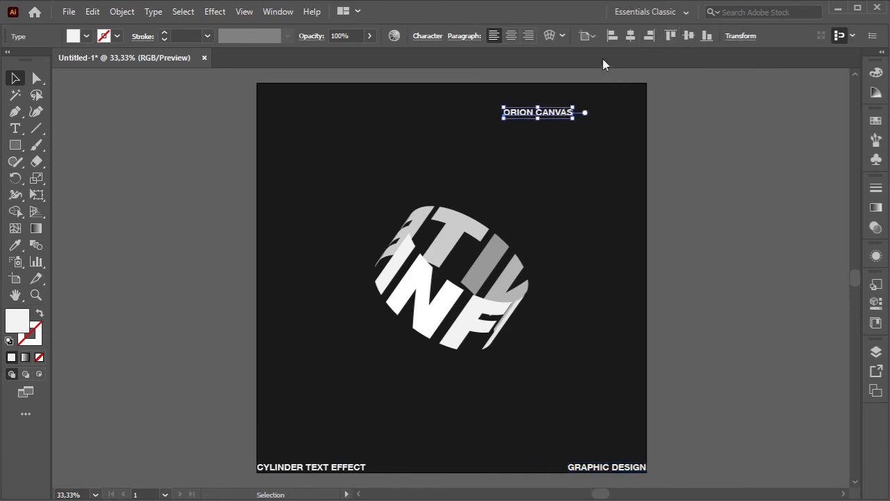
pyautogui.click(670, 35)
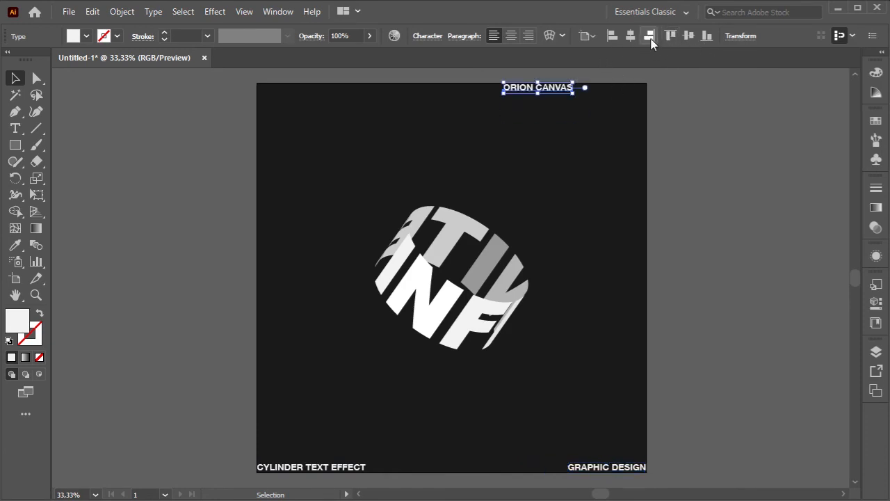
pyautogui.click(649, 35)
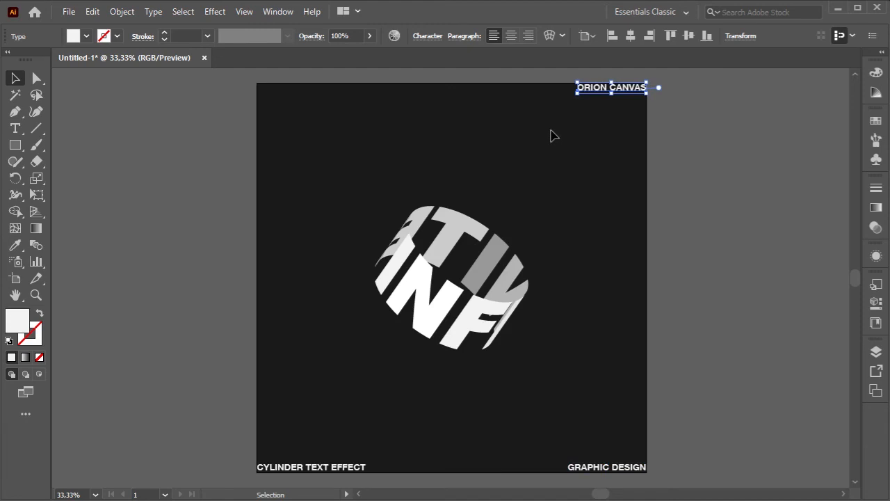
# Open the Move settings for the ORION CANVAS caption, enable the preview and reset both offsets to 0 px.
pyautogui.press('Return')
pyautogui.moveTo(572, 156); pyautogui.dragTo(349, 151)
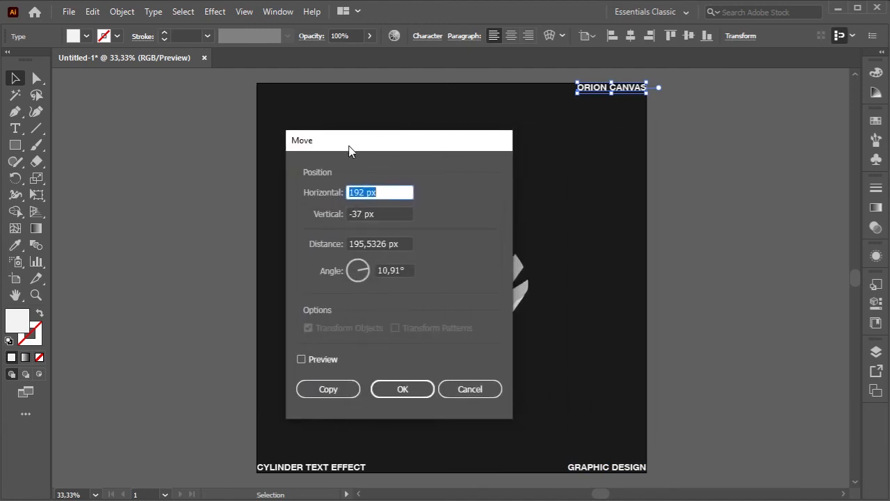
pyautogui.click(302, 359)
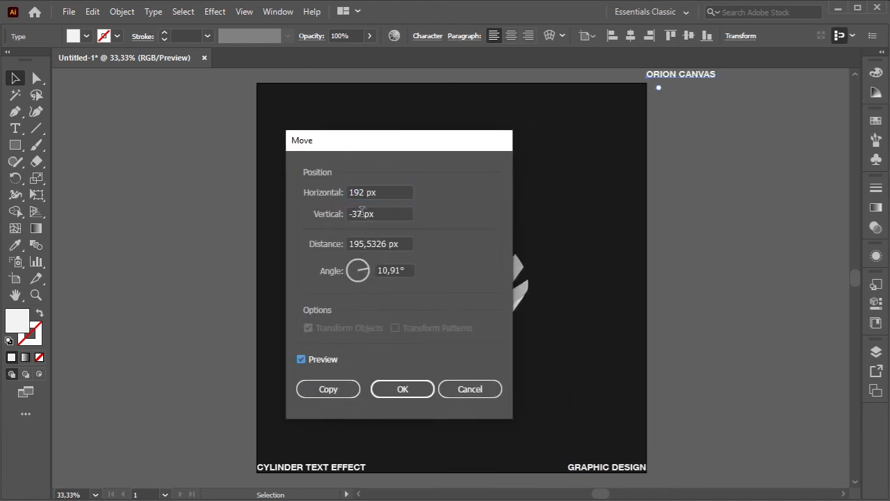
pyautogui.doubleClick(362, 214)
pyautogui.write('0')
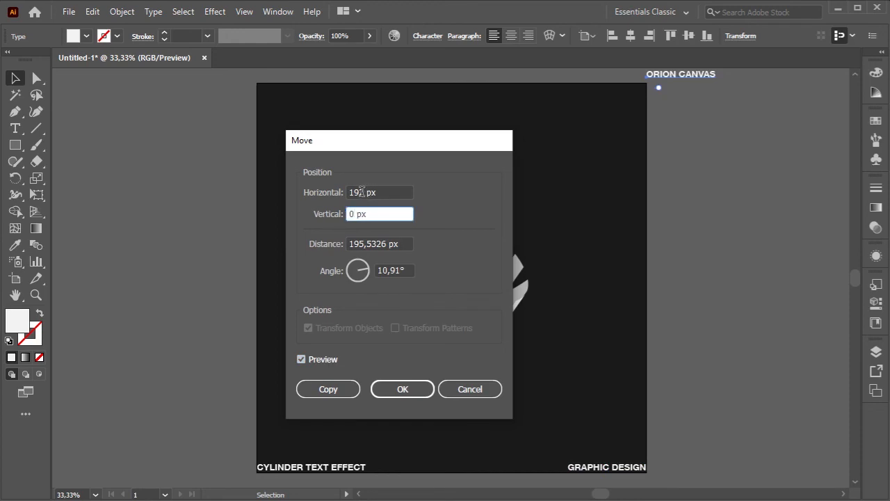
pyautogui.doubleClick(362, 192)
pyautogui.write('0')
pyautogui.click(376, 214)
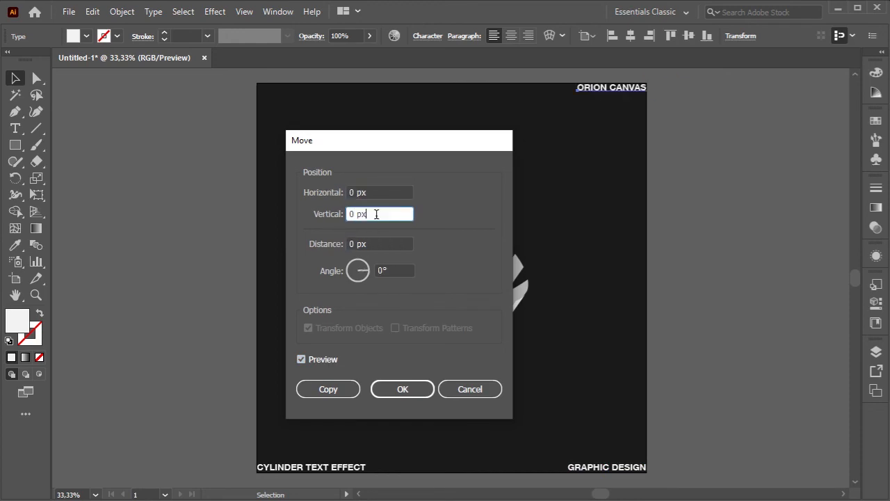
# Set the ORION CANVAS caption's horizontal move offset to -70 px.
pyautogui.click(381, 192)
pyautogui.hotkey('shift', 'Down')
pyautogui.hotkey('shift', 'Down')
pyautogui.hotkey('shift', 'Down')
pyautogui.hotkey('shift', 'Down')
pyautogui.hotkey('shift', 'Down')
pyautogui.hotkey('shift', 'Down')
pyautogui.hotkey('shift', 'Down')
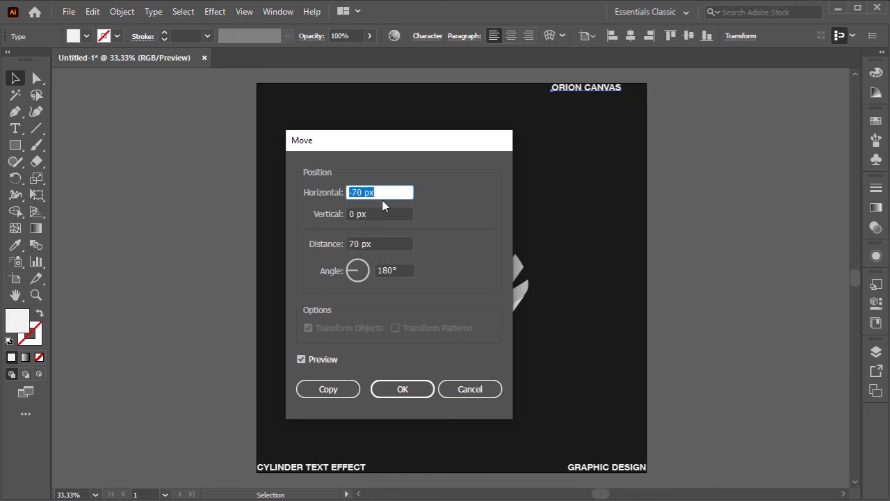
# Set the ORION CANVAS caption's vertical move offset to 50 px, apply the move and deselect the caption.
pyautogui.click(386, 212)
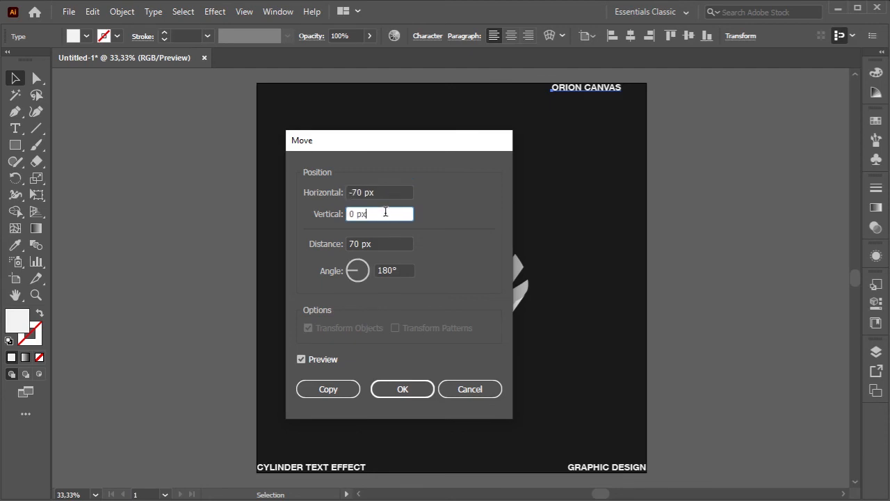
pyautogui.hotkey('shift', 'Up')
pyautogui.hotkey('shift', 'Up')
pyautogui.hotkey('shift', 'Up')
pyautogui.hotkey('shift', 'Up')
pyautogui.hotkey('shift', 'Up')
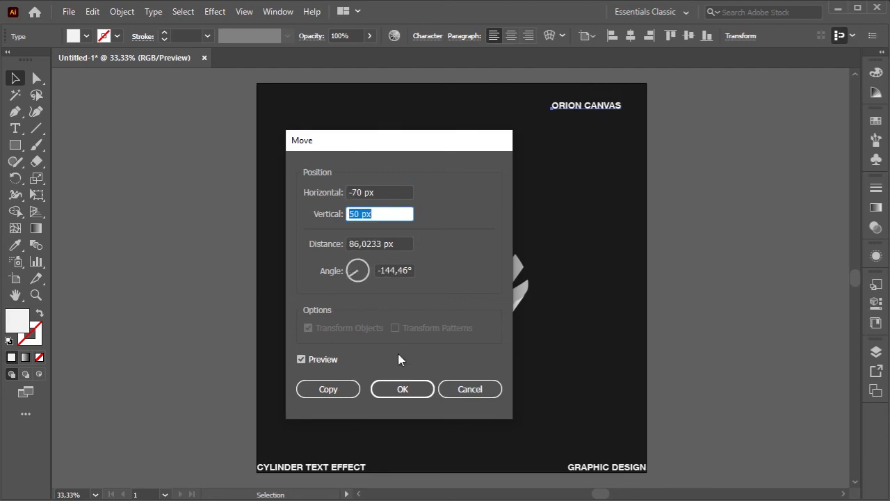
pyautogui.click(404, 389)
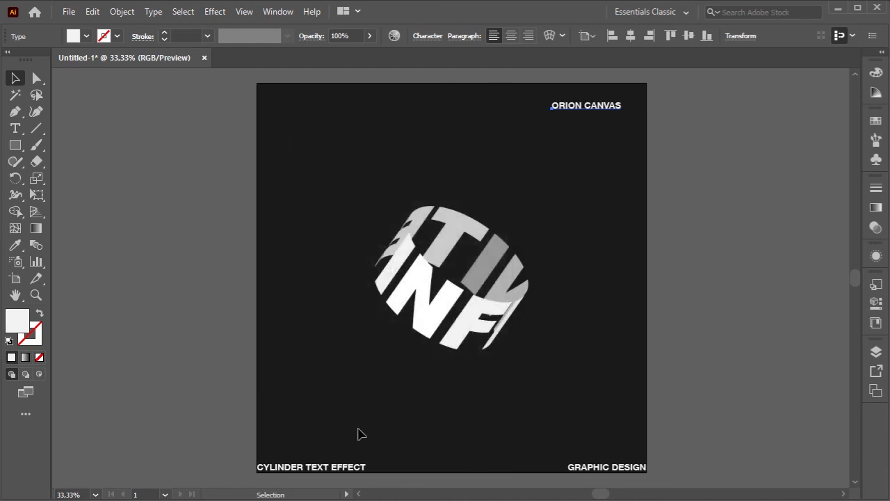
pyautogui.click(359, 419)
# Move the CYLINDER TEXT EFFECT caption by 70 px horizontally and -50 px vertically, then deselect it.
pyautogui.click(348, 469)
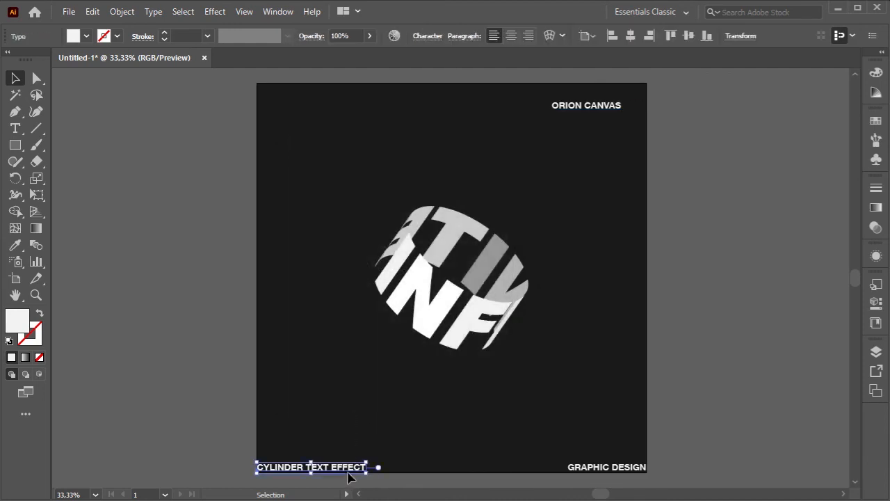
pyautogui.press('Return')
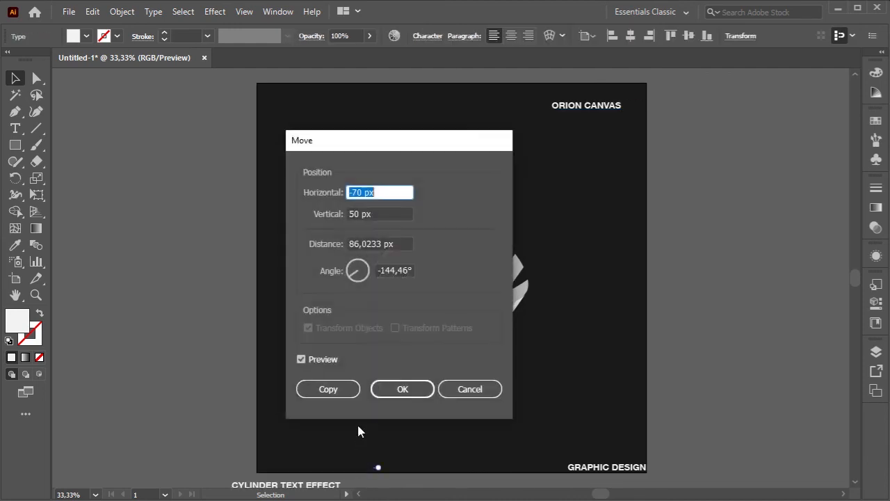
pyautogui.click(353, 193)
pyautogui.press('BackSpace')
pyautogui.click(321, 357)
pyautogui.click(321, 357)
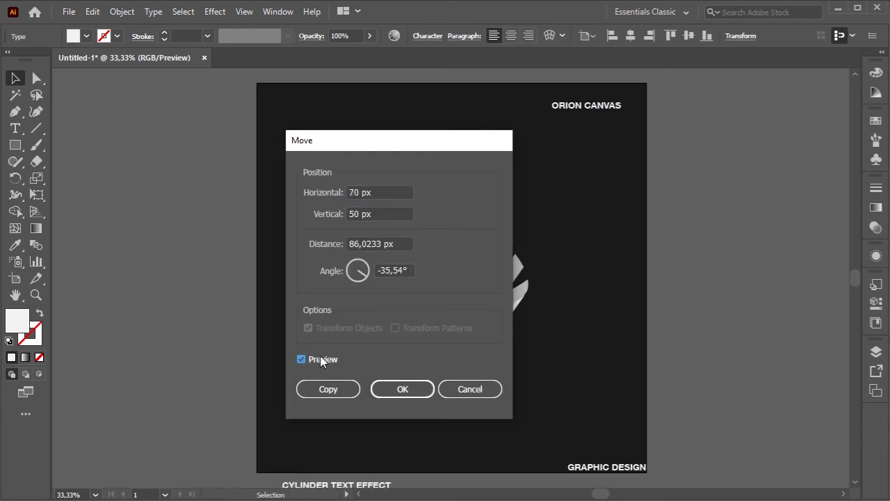
pyautogui.click(350, 214)
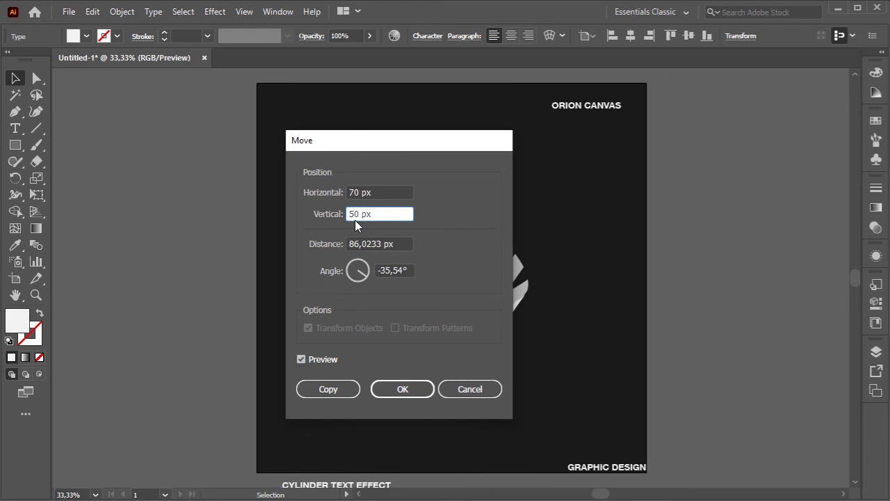
pyautogui.write('-')
pyautogui.click(330, 361)
pyautogui.click(330, 360)
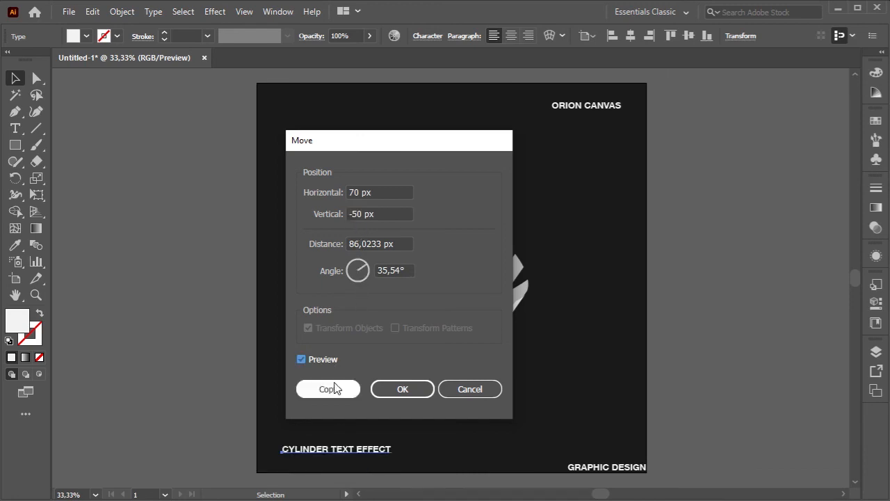
pyautogui.click(402, 389)
pyautogui.click(452, 416)
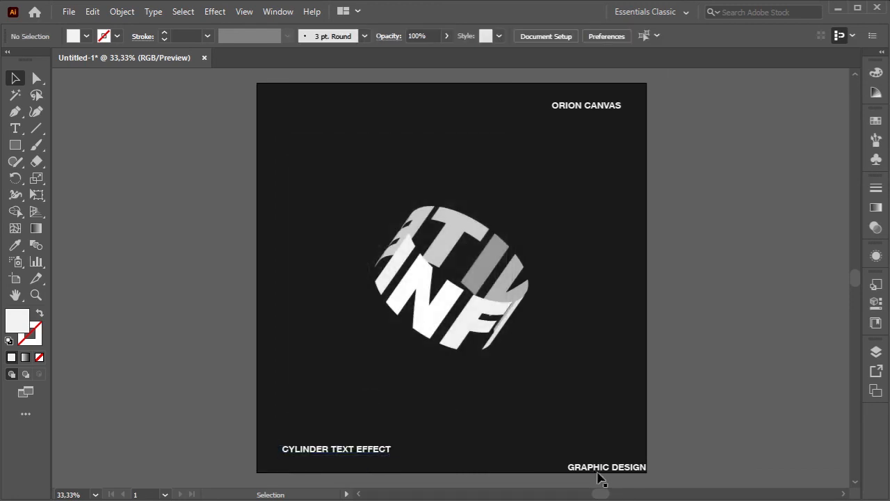
# Move the GRAPHIC DESIGN caption by -70 px horizontally and -50 px vertically, then deselect it and fit the artboard in the window.
pyautogui.click(598, 475)
pyautogui.press('Return')
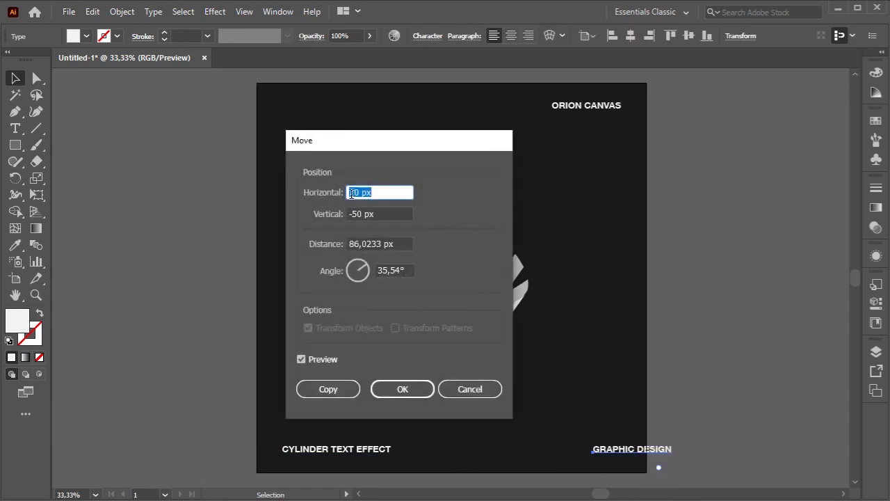
pyautogui.write('-')
pyautogui.click(319, 360)
pyautogui.click(319, 360)
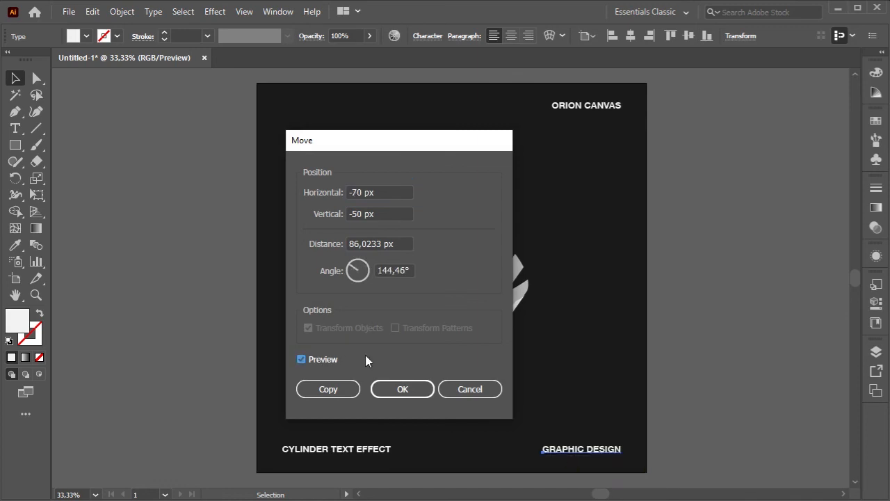
pyautogui.click(403, 392)
pyautogui.click(359, 402)
pyautogui.press('ctrl')
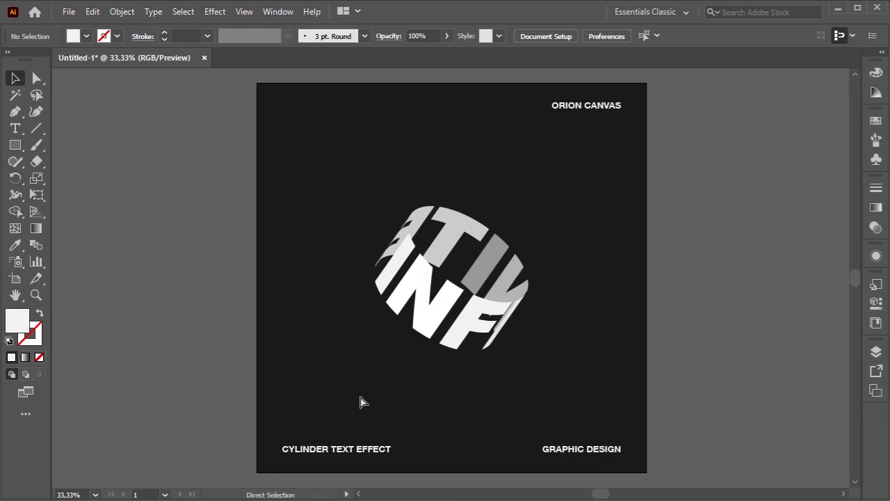
pyautogui.hotkey('ctrl', '0')
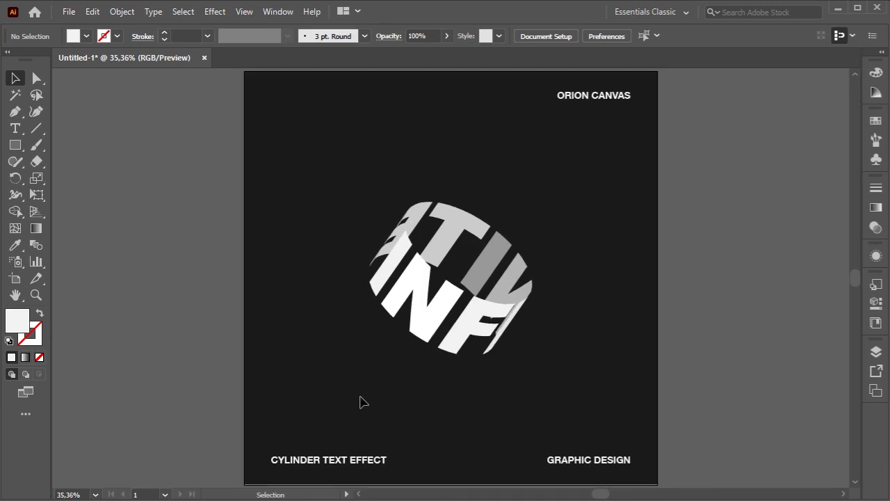